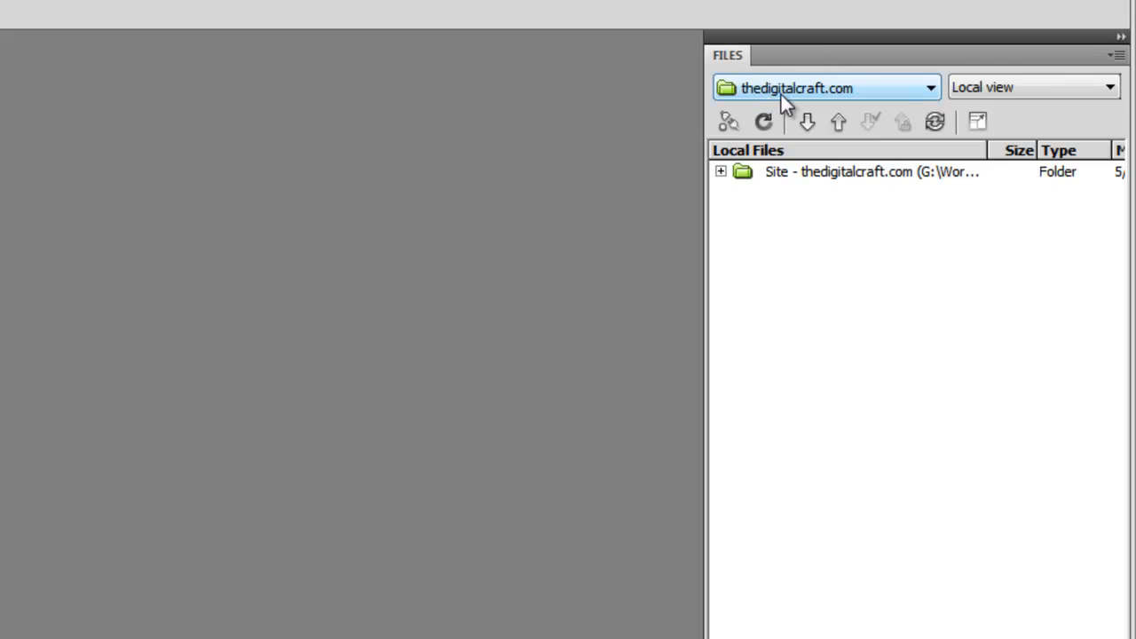
# - Make sure the Files panel is shown in the workspace
pyautogui.click(561, 27)
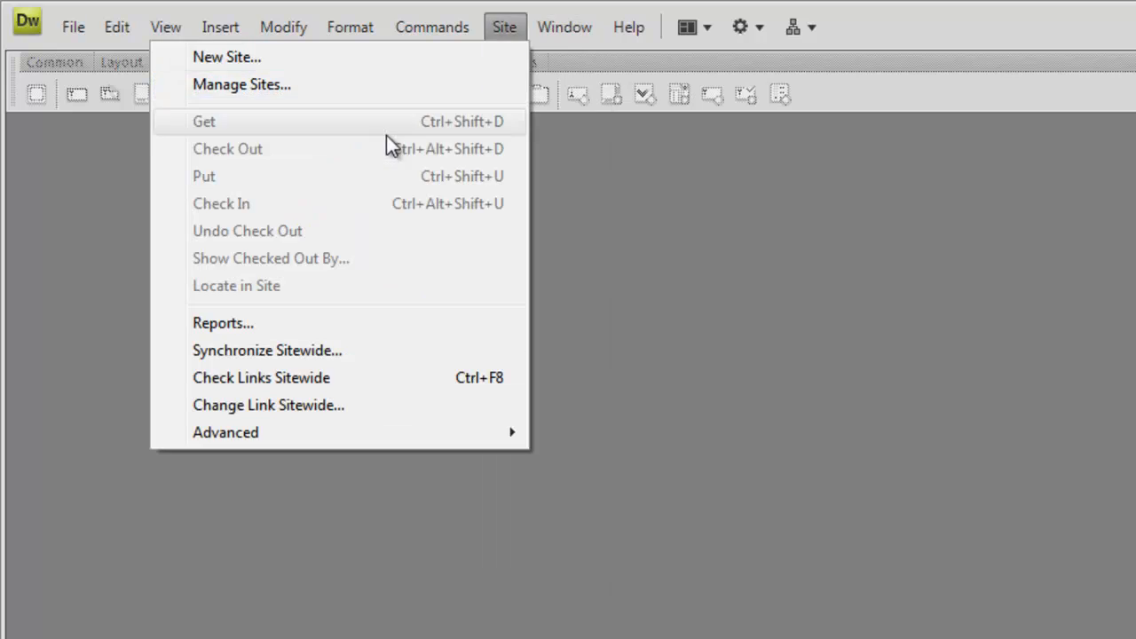
pyautogui.moveTo(561, 32)
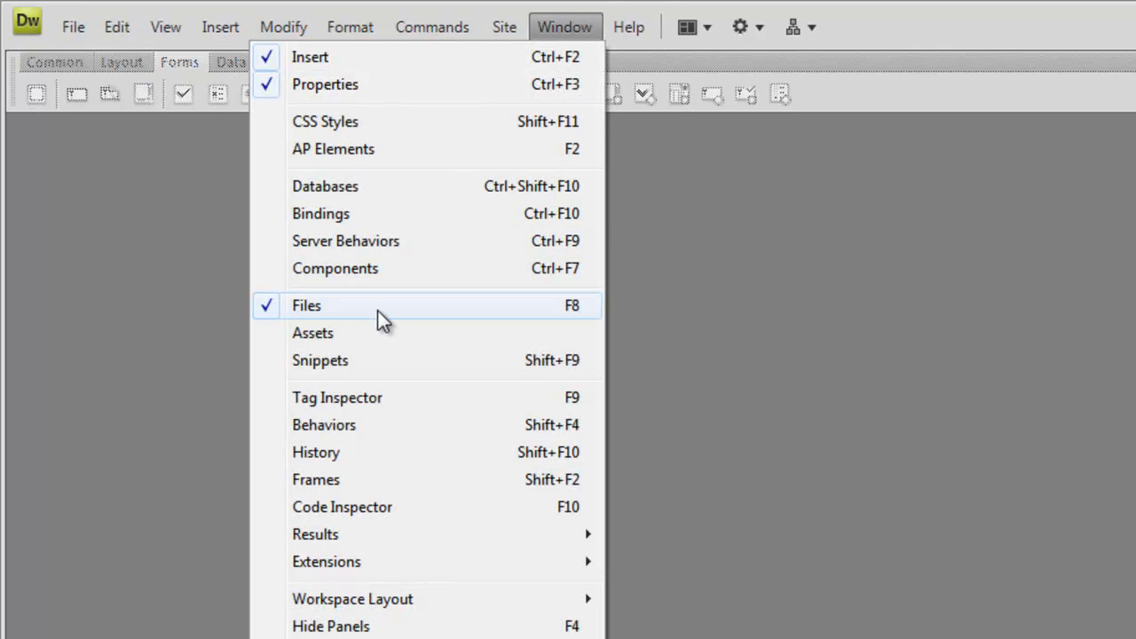
pyautogui.click(581, 312)
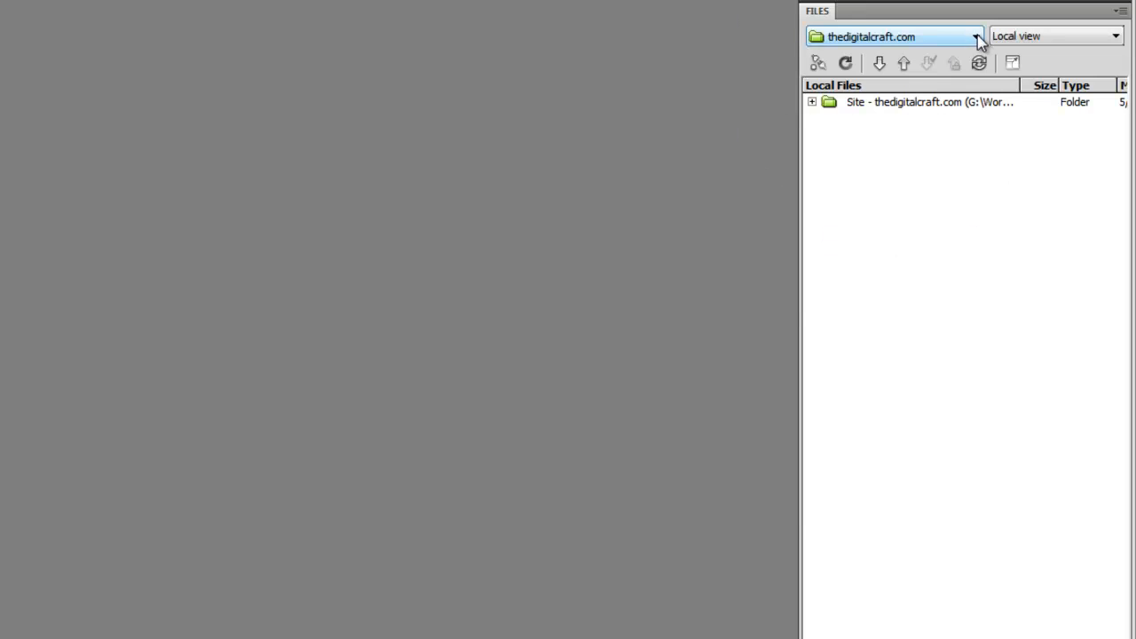
# - Open the site manager from the Files panel's site list and start a new site definition
pyautogui.click(976, 38)
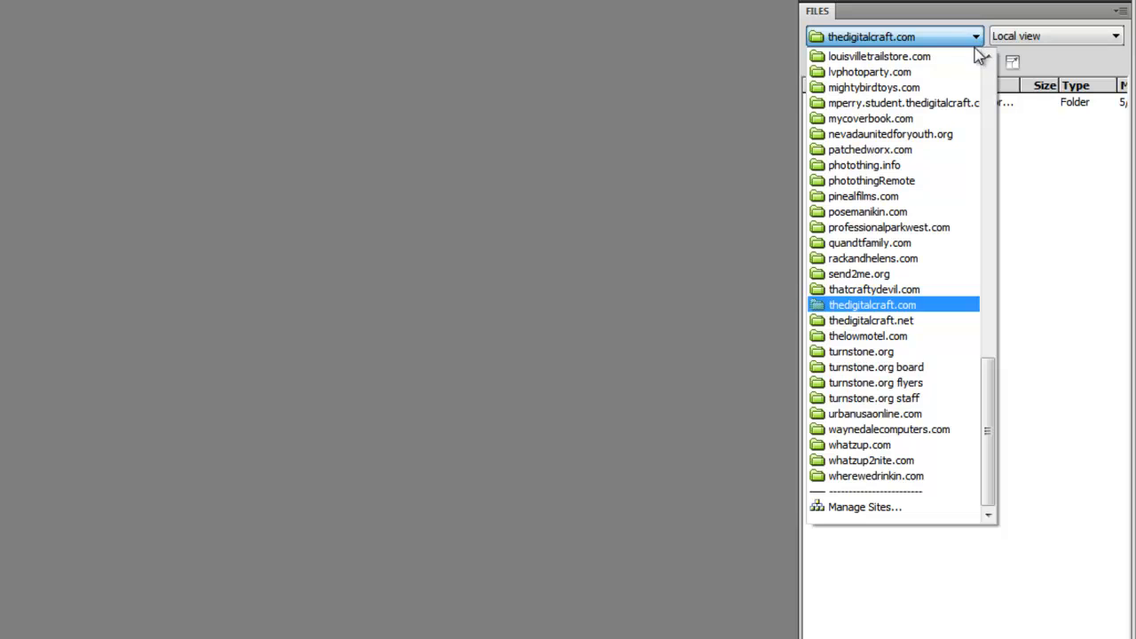
pyautogui.click(843, 511)
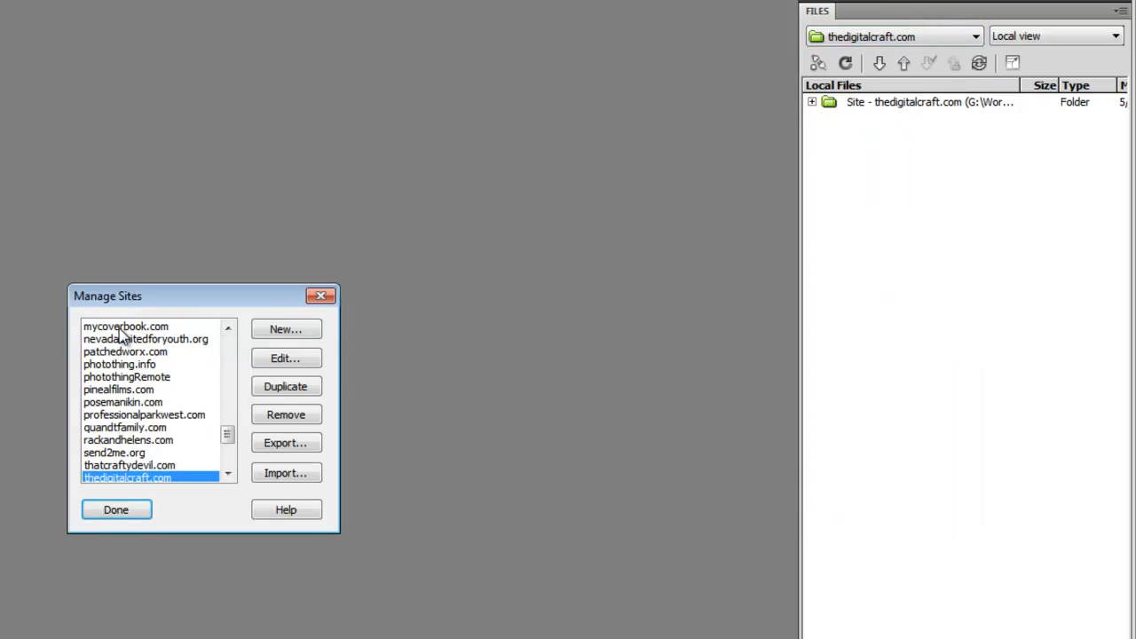
pyautogui.click(288, 330)
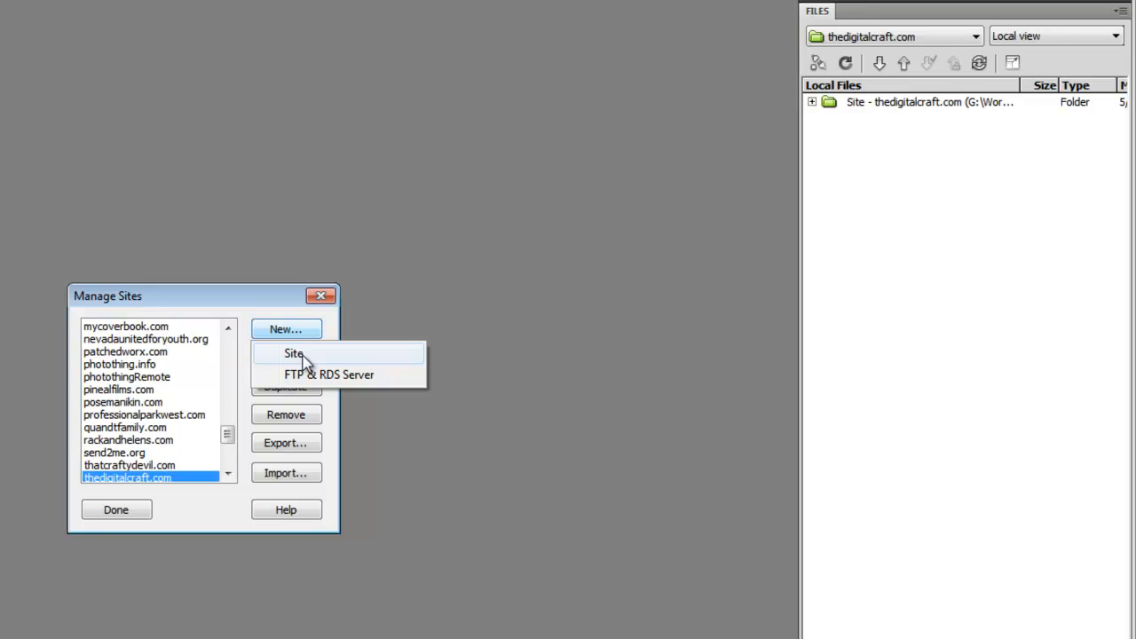
pyautogui.click(294, 354)
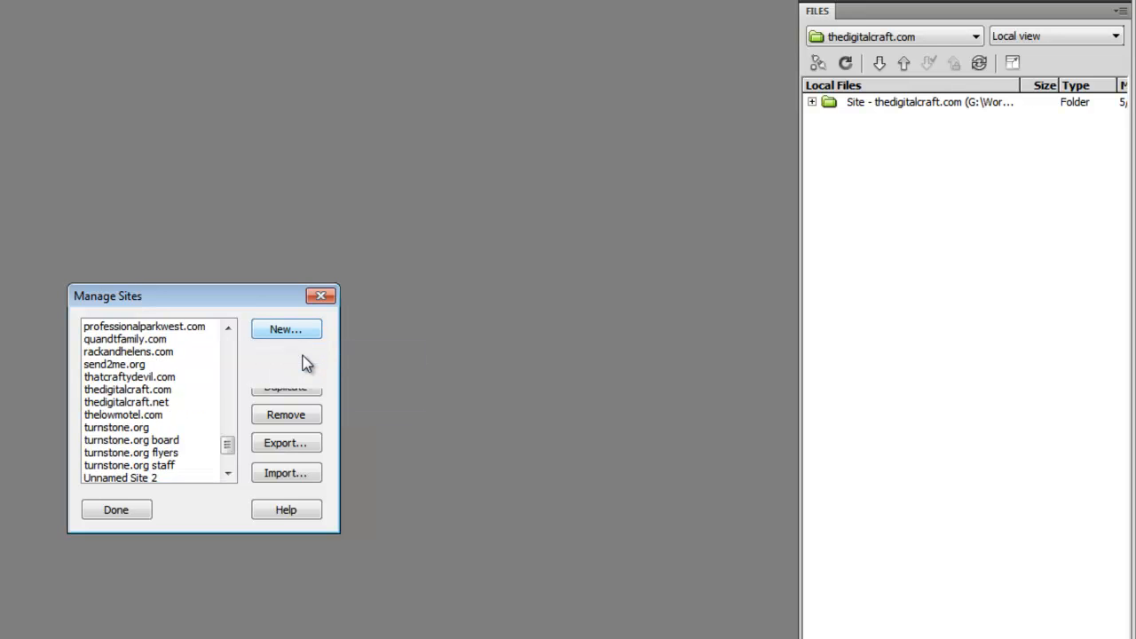
pyautogui.click(284, 359)
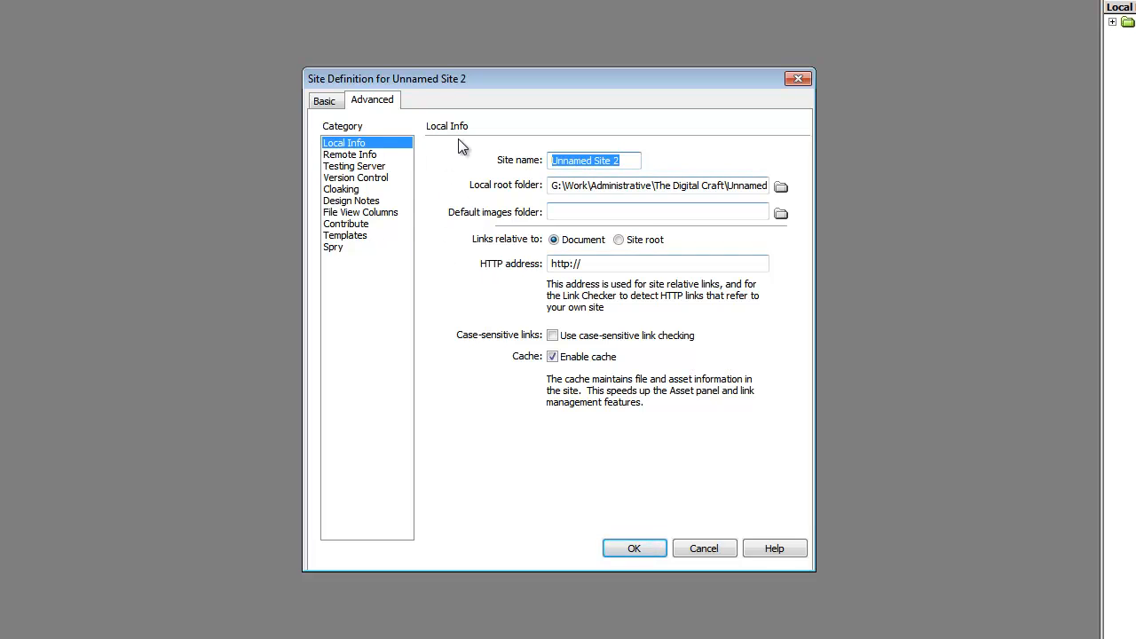
# - Compare the basic and advanced setup of the site definition, and name the site fullsite001 in the advanced local info
pyautogui.click(316, 101)
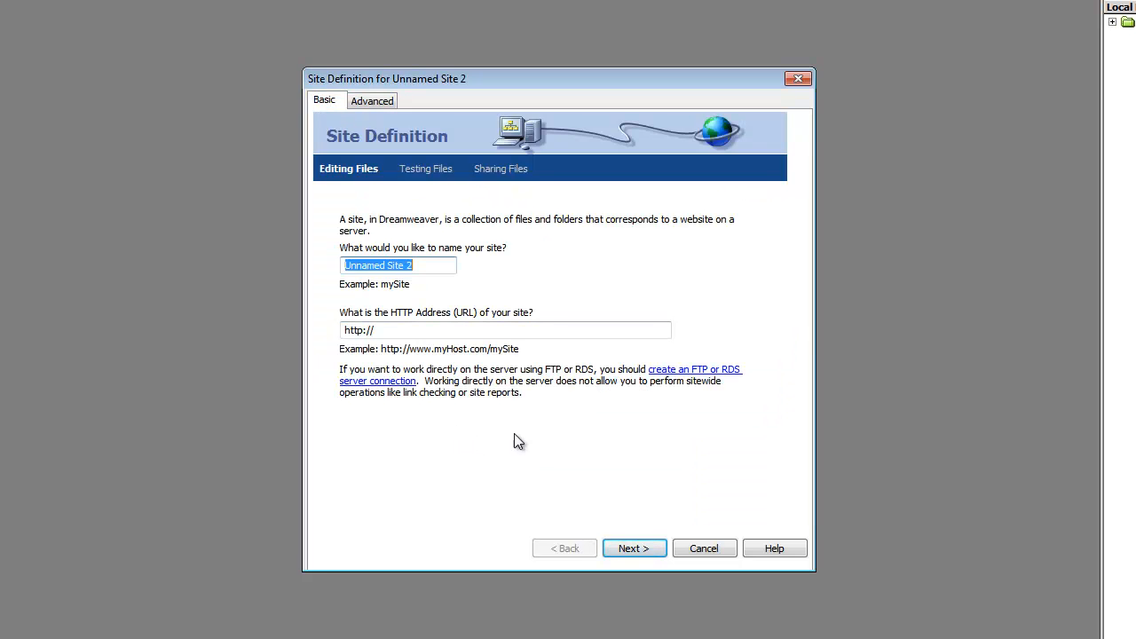
pyautogui.click(379, 102)
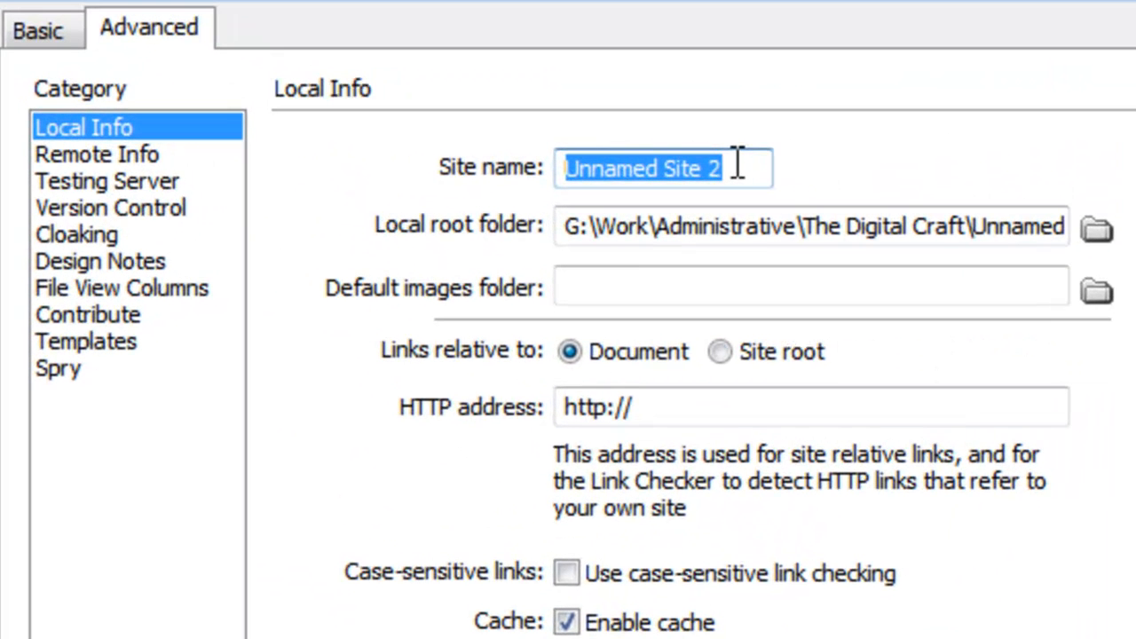
pyautogui.moveTo(630, 160); pyautogui.dragTo(526, 158)
pyautogui.write('fu')
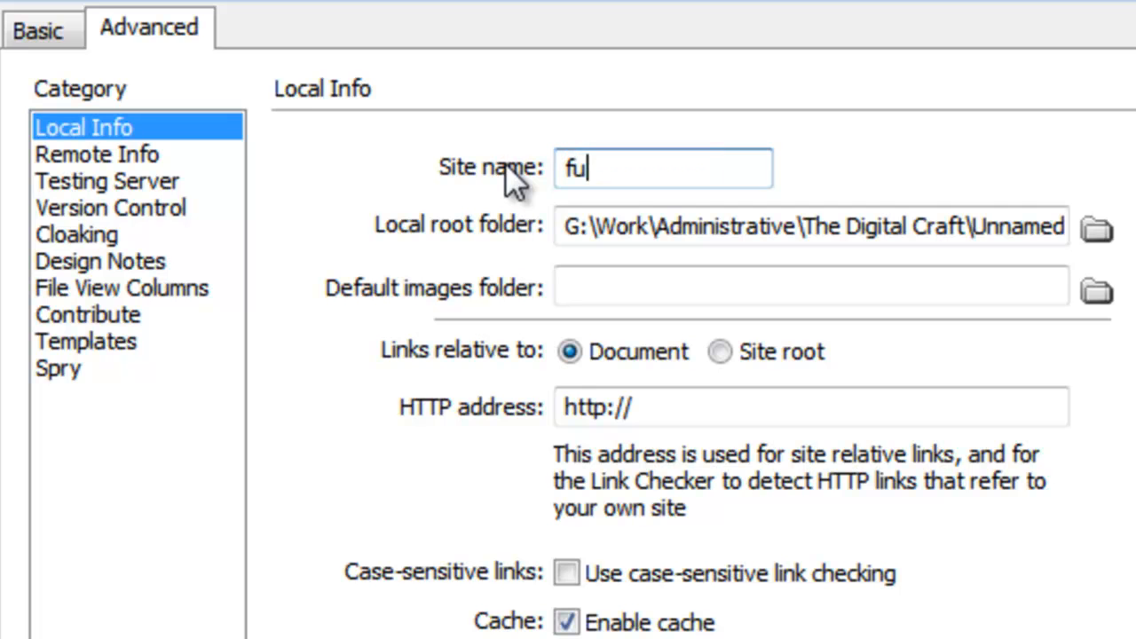
pyautogui.write('llsite001')
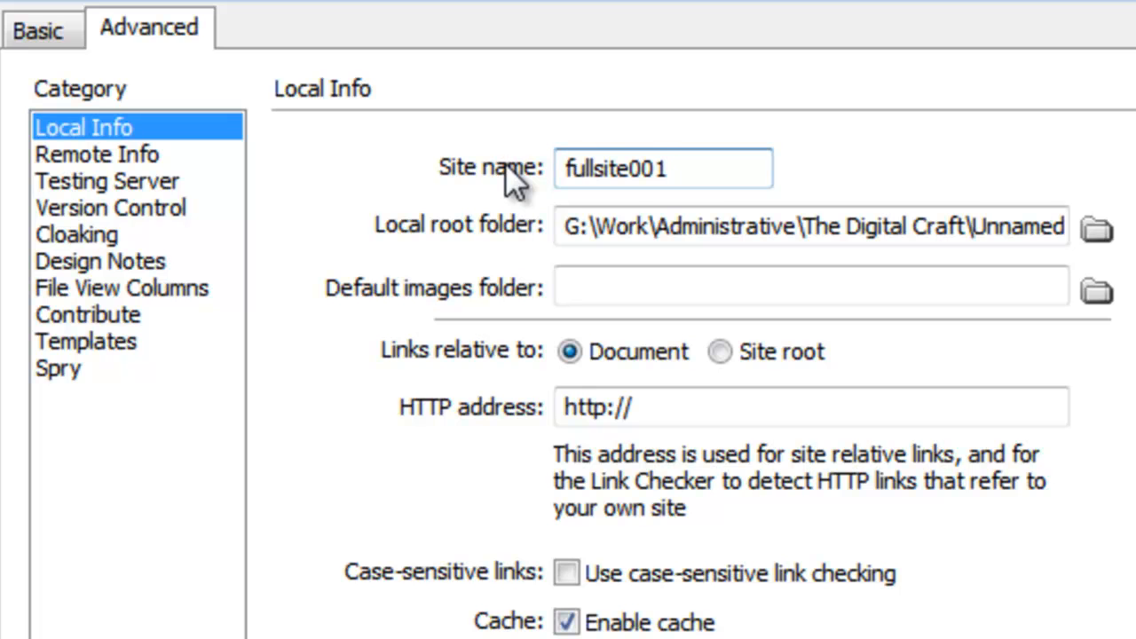
# - Browse through tutorials and html to the fullsite001 folder and select it as the local root folder
pyautogui.click(985, 227)
pyautogui.moveTo(977, 228); pyautogui.dragTo(1093, 222)
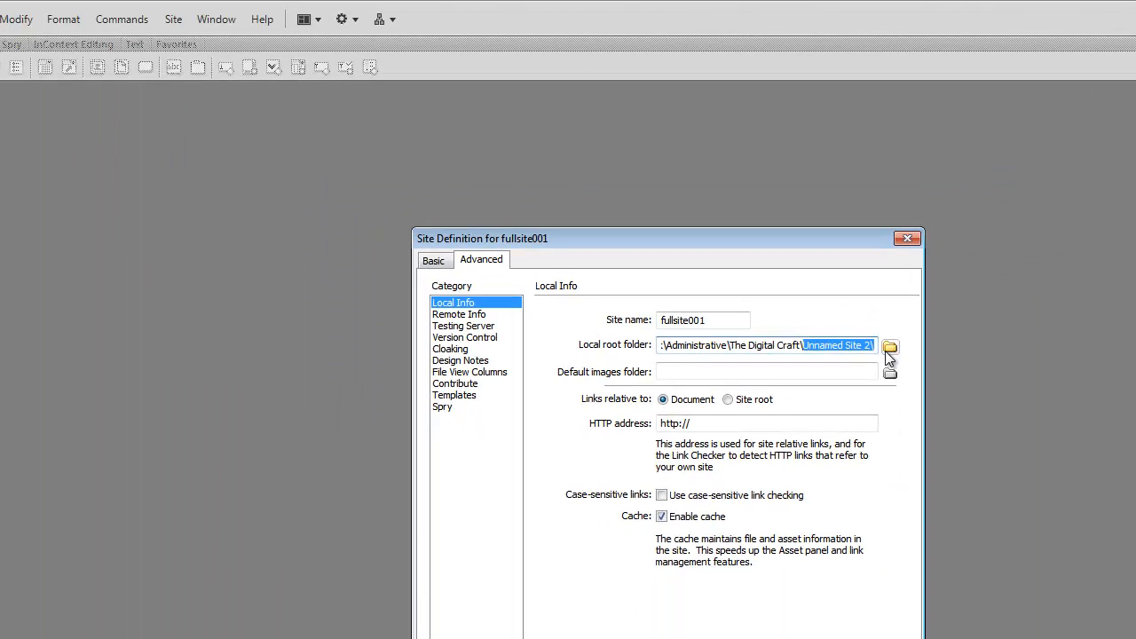
pyautogui.click(889, 351)
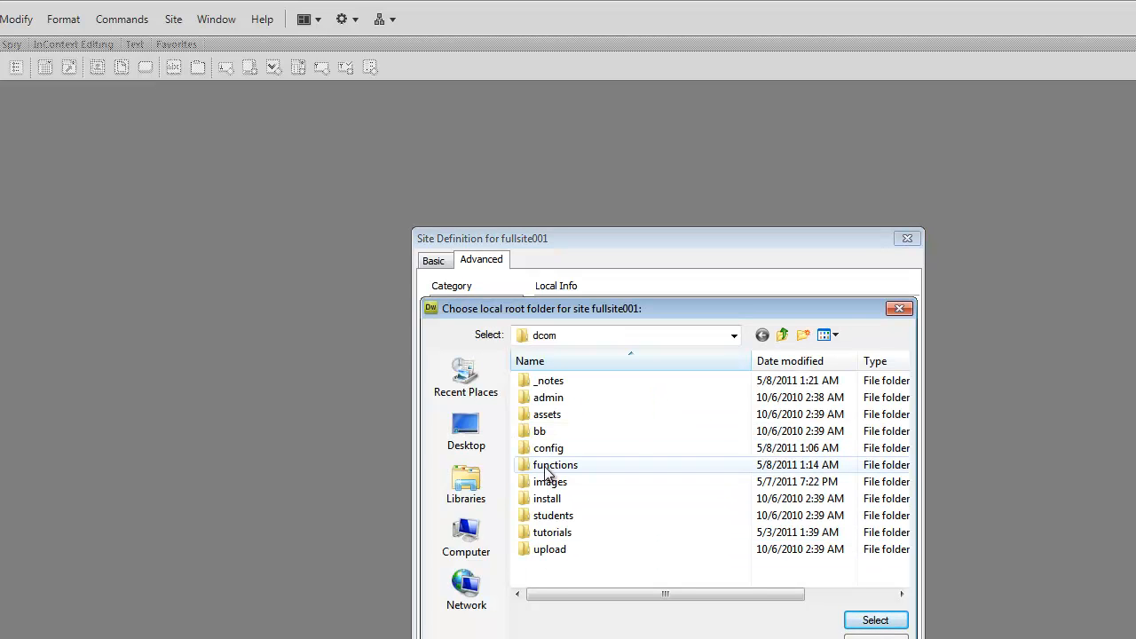
pyautogui.click(530, 536)
pyautogui.doubleClick(530, 535)
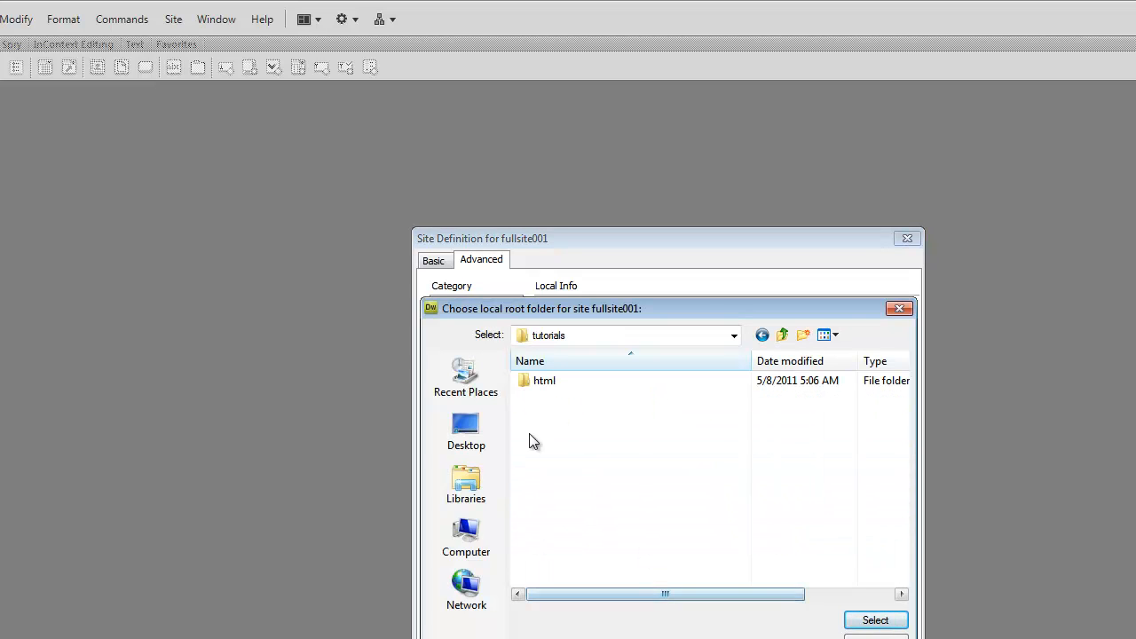
pyautogui.doubleClick(533, 382)
pyautogui.doubleClick(562, 381)
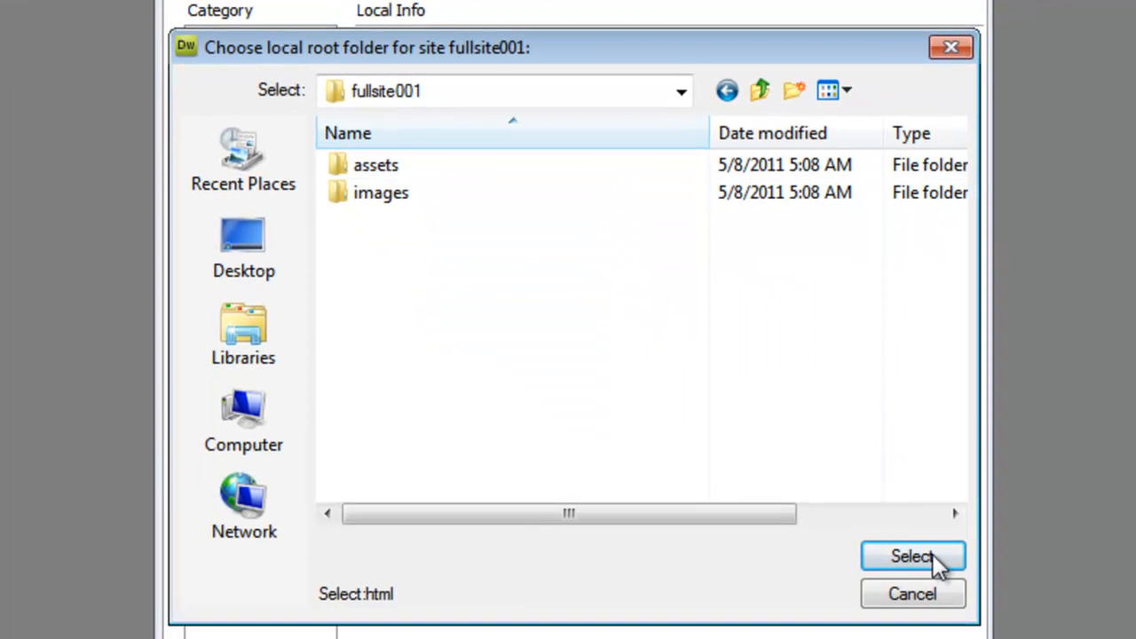
pyautogui.click(908, 559)
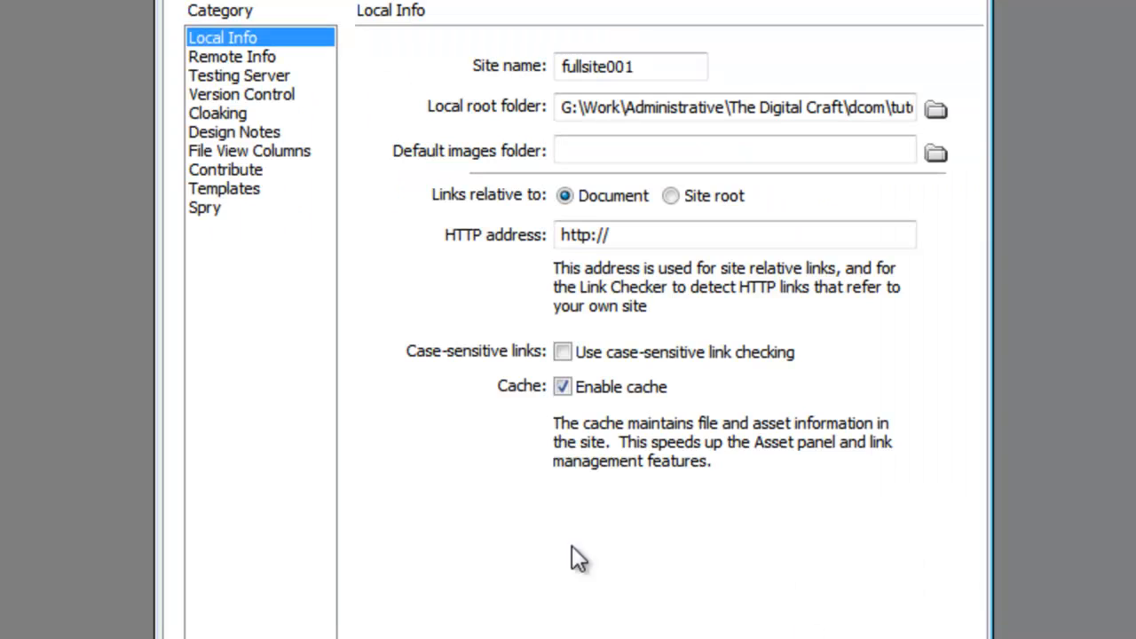
# - Complete the local root folder path so that it ends in tutorials\html\fullsite001
pyautogui.click(867, 108)
pyautogui.moveTo(893, 108); pyautogui.dragTo(978, 107)
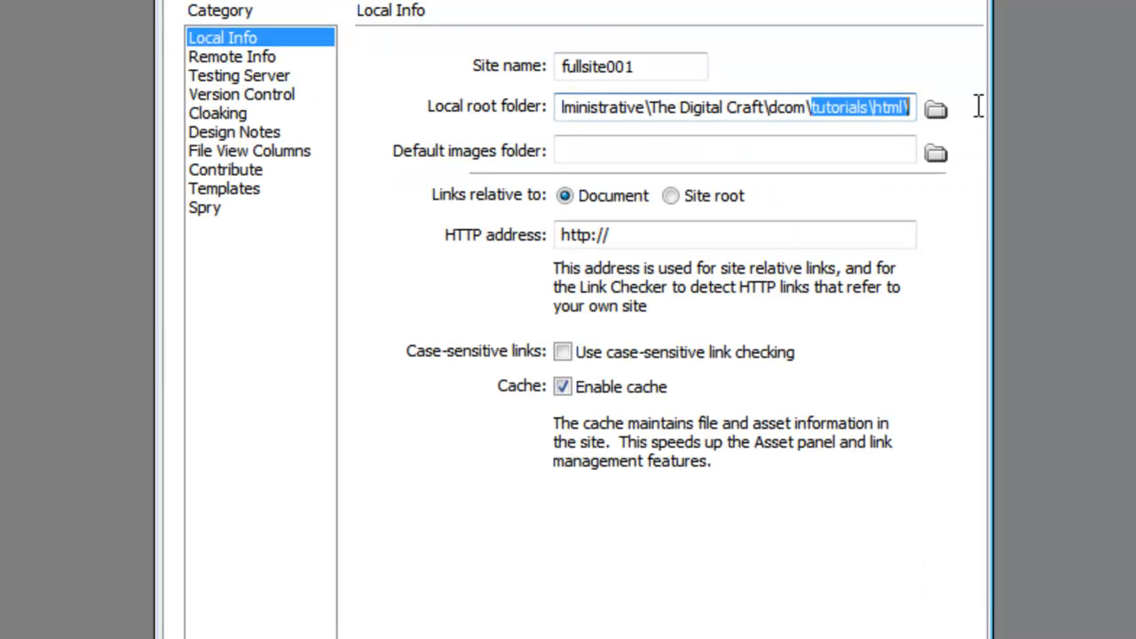
pyautogui.click(890, 106)
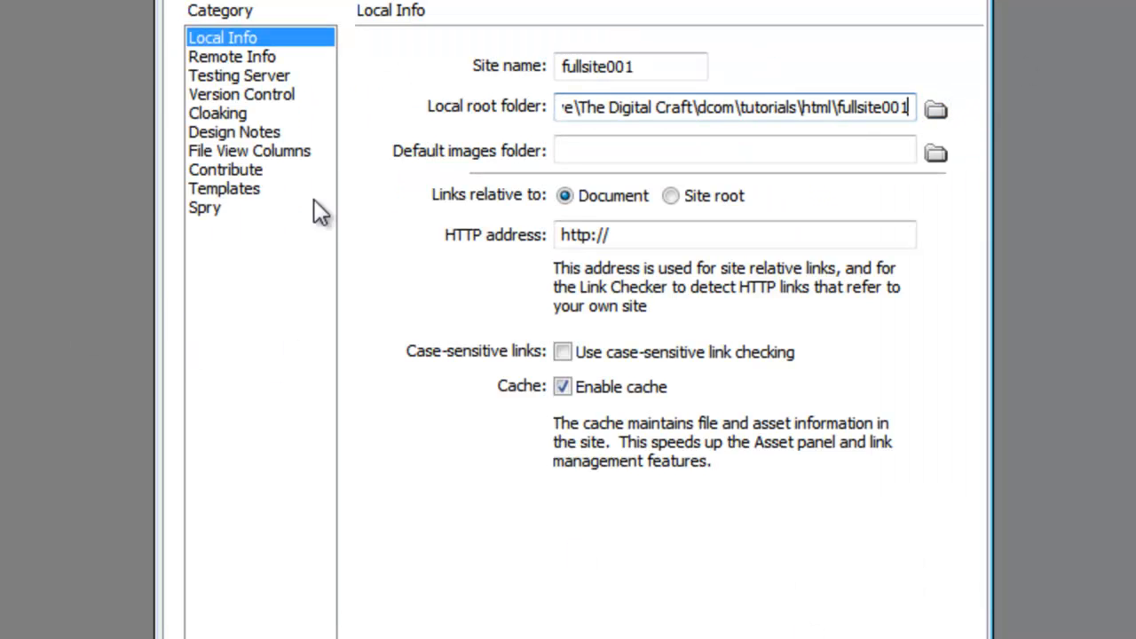
# - Set the site's remote access to FTP with thedigitalcraft.com as the FTP host
pyautogui.click(237, 60)
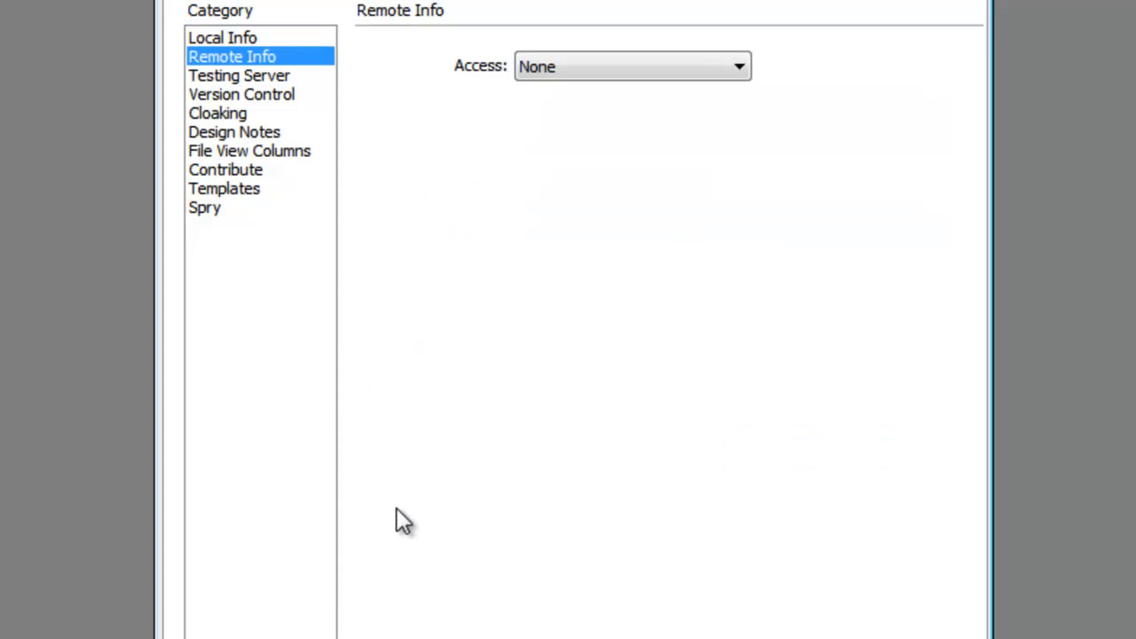
pyautogui.click(626, 65)
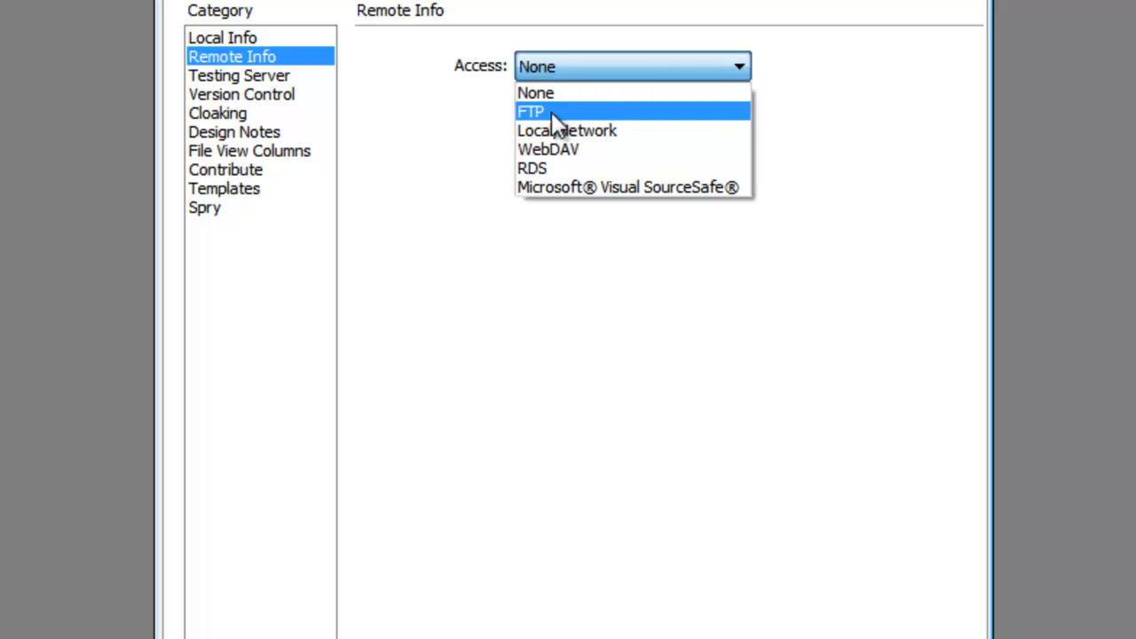
pyautogui.click(546, 112)
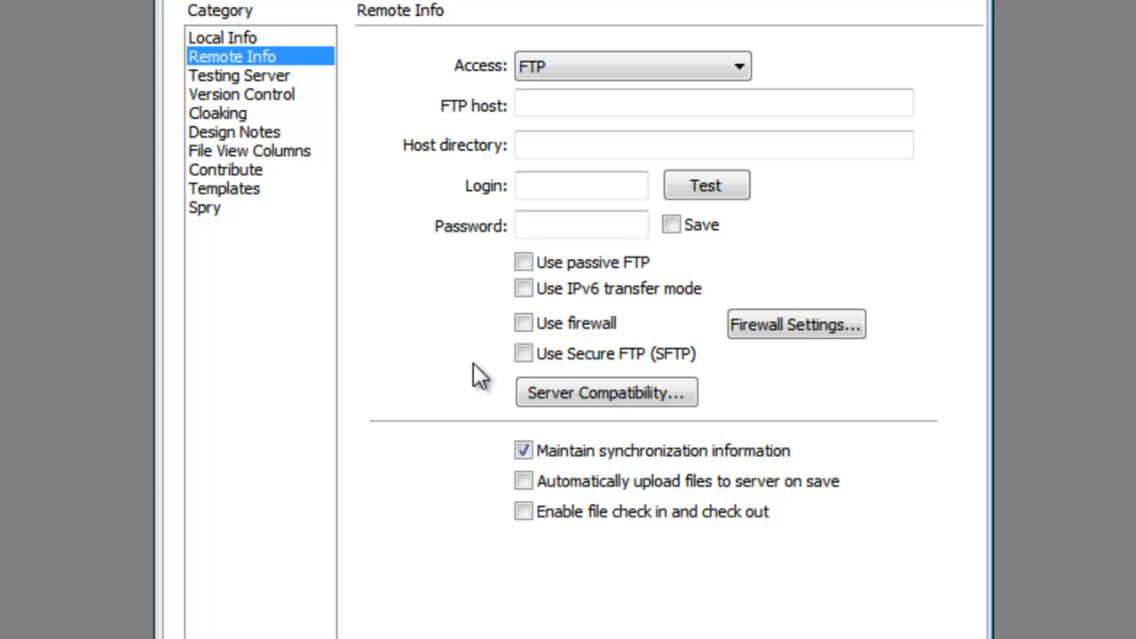
pyautogui.click(573, 105)
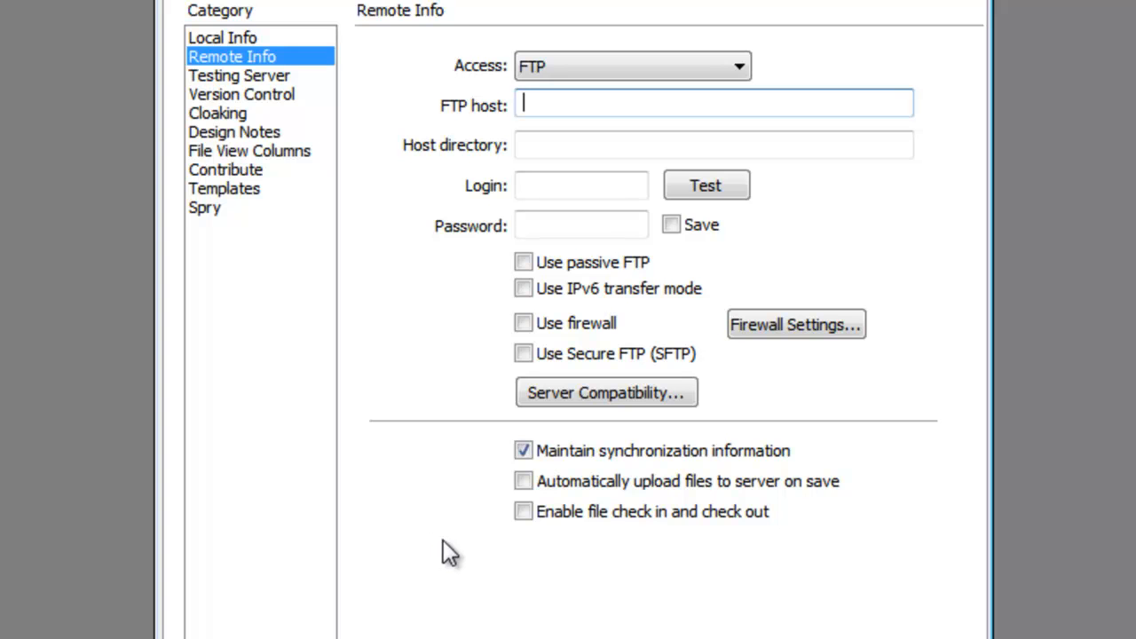
pyautogui.write('thedigitalcraft.com')
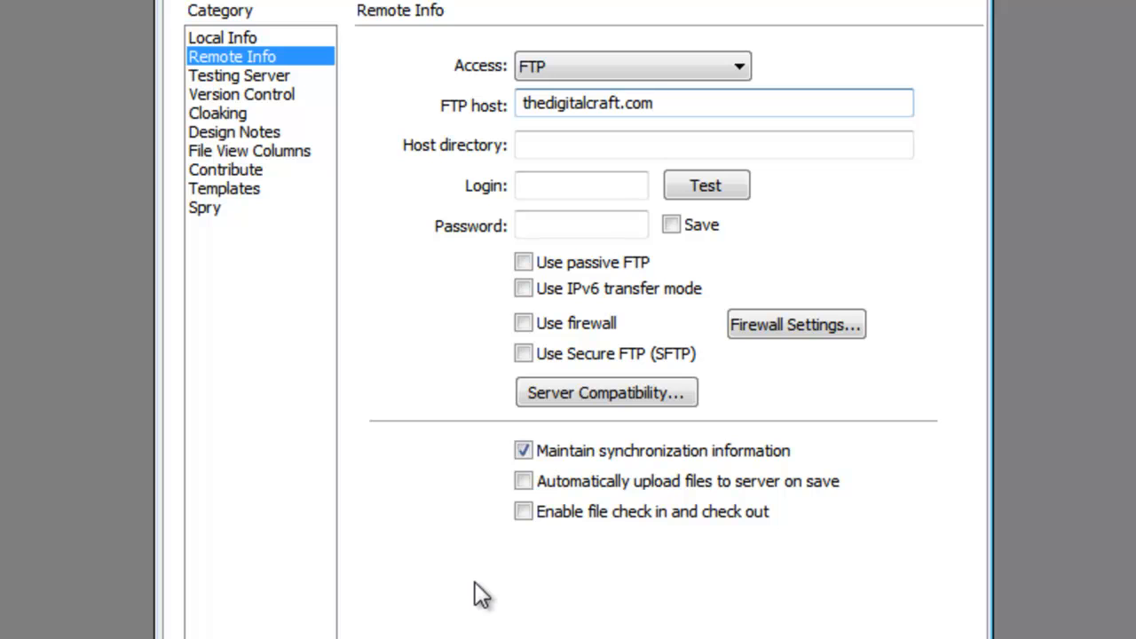
pyautogui.press('Tab')
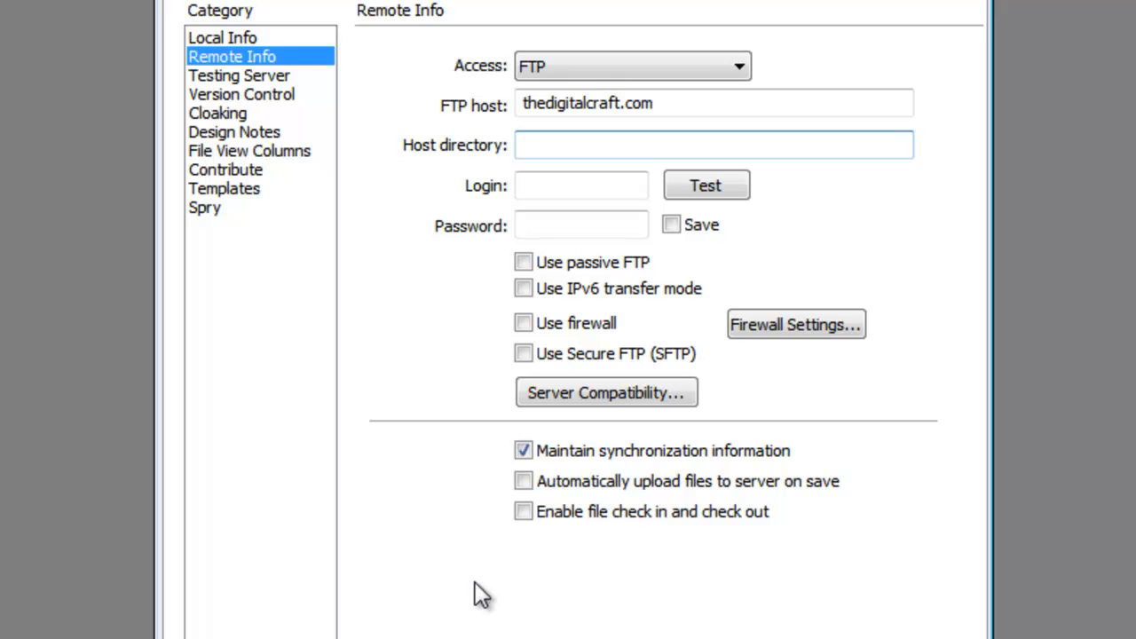
# - Try public_html/, webs/ and www/ as example host directories, clearing each entry again
pyautogui.write('public_htm')
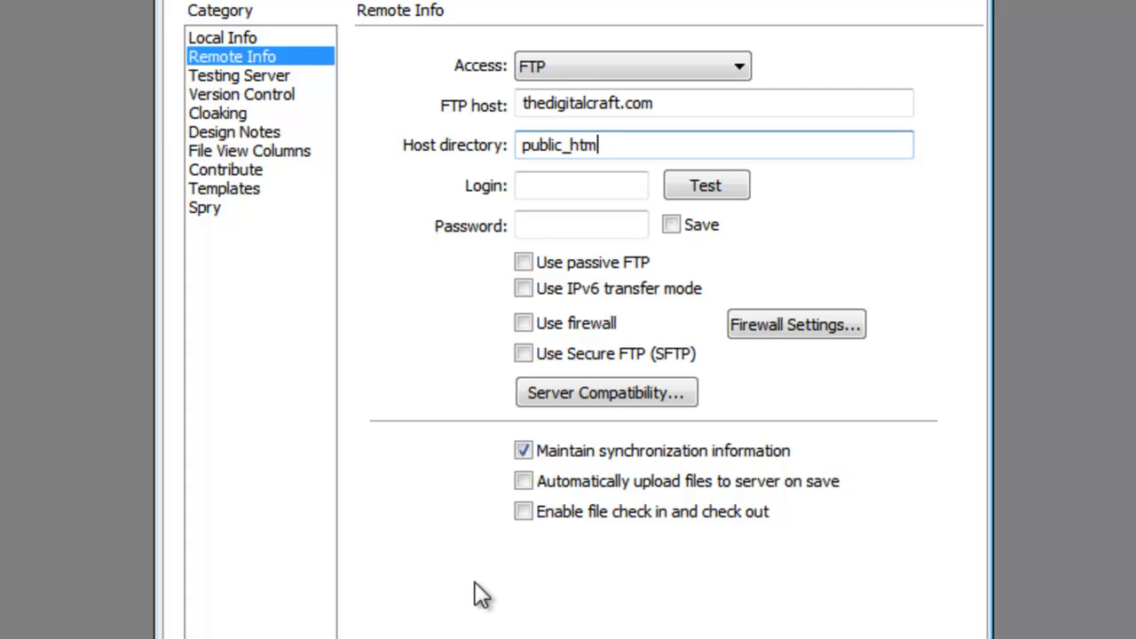
pyautogui.write('l/')
pyautogui.press('BackSpace')
pyautogui.press('BackSpace')
pyautogui.press('BackSpace')
pyautogui.press('BackSpace')
pyautogui.press('BackSpace')
pyautogui.press('BackSpace')
pyautogui.press('BackSpace')
pyautogui.press('BackSpace')
pyautogui.press('BackSpace')
pyautogui.press('BackSpace')
pyautogui.press('BackSpace')
pyautogui.press('BackSpace')
pyautogui.write('webs/')
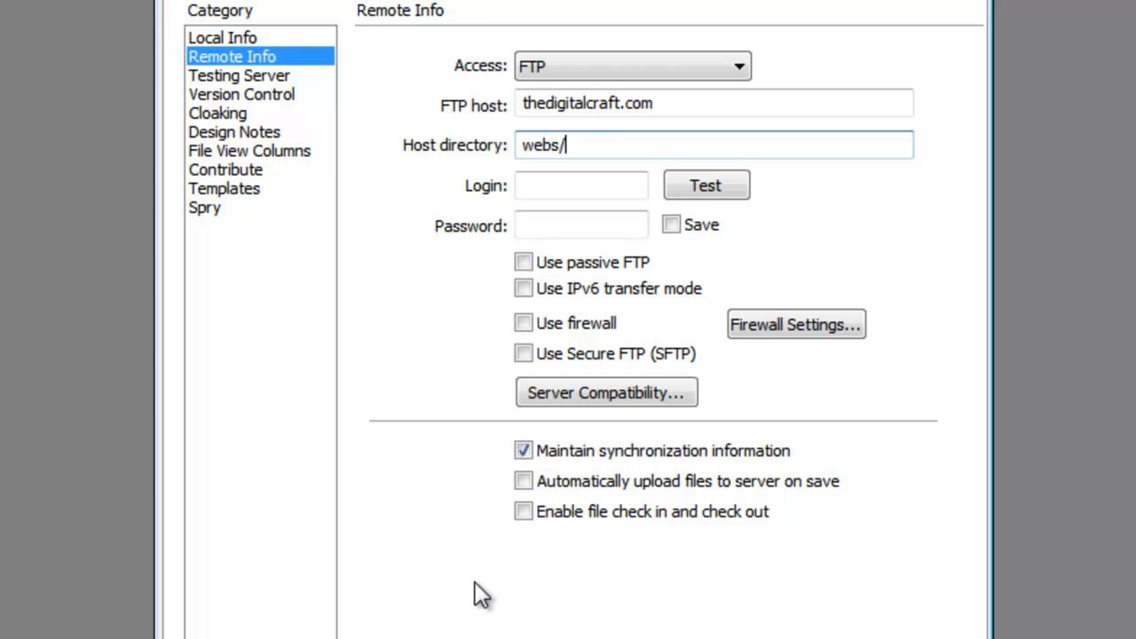
pyautogui.press('BackSpace')
pyautogui.press('BackSpace')
pyautogui.press('BackSpace')
pyautogui.press('BackSpace')
pyautogui.write('ww/')
pyautogui.press('BackSpace')
pyautogui.press('BackSpace')
pyautogui.press('BackSpace')
pyautogui.press('BackSpace')
# - Enter the FTP login and the account password, test the connection and dismiss the result message
pyautogui.press('Tab')
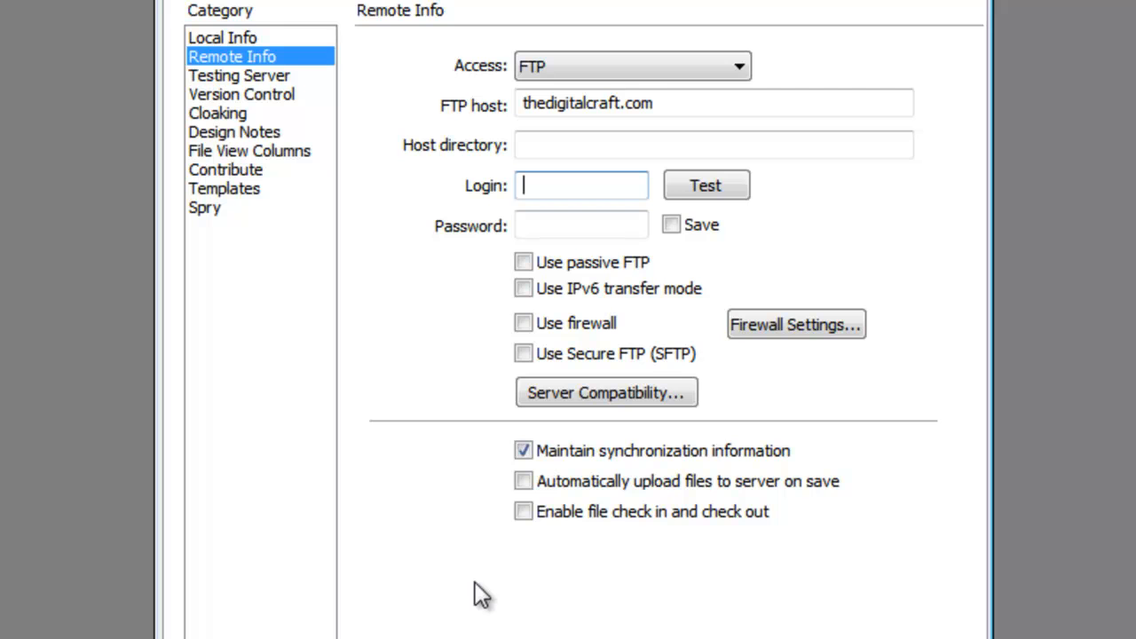
pyautogui.hotkey('ctrl', 'v')
pyautogui.press('Tab')
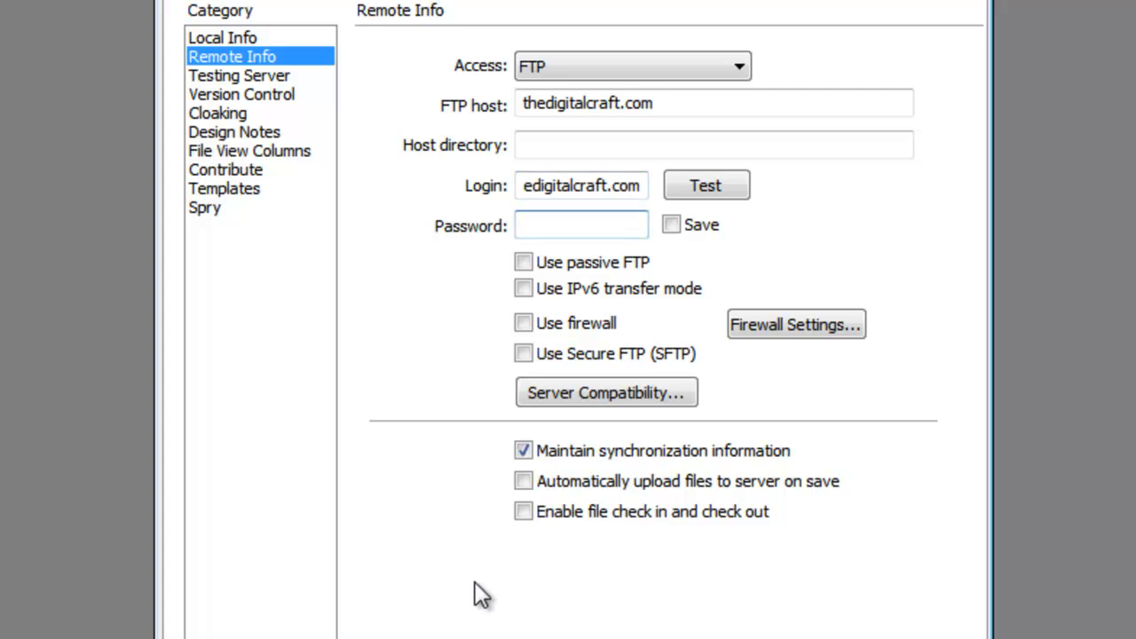
pyautogui.write('*******')
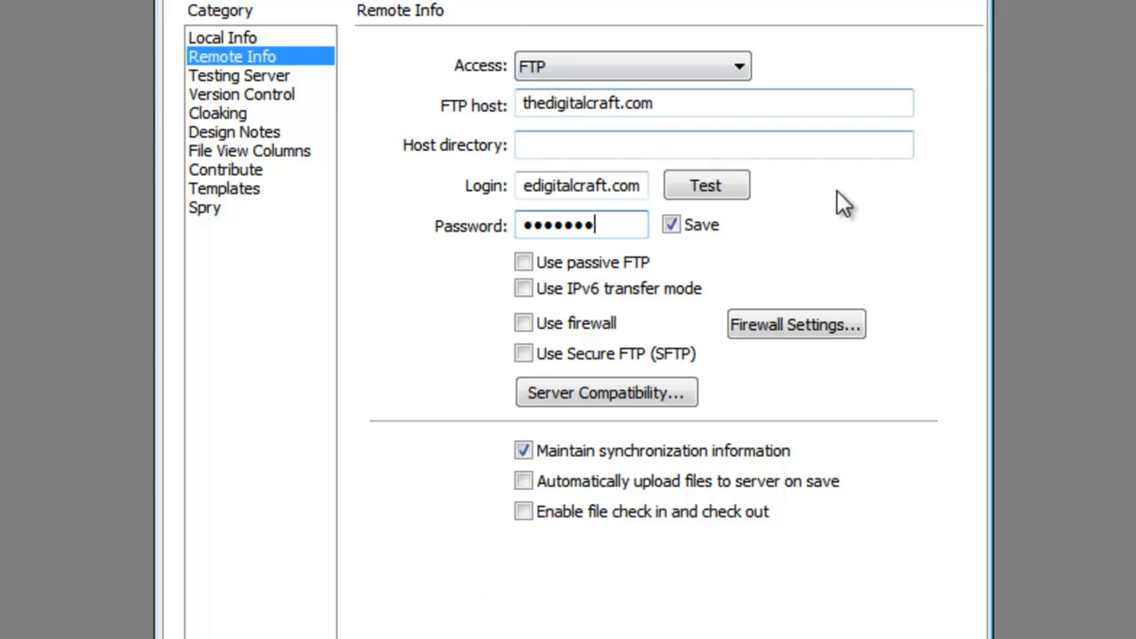
pyautogui.click(733, 186)
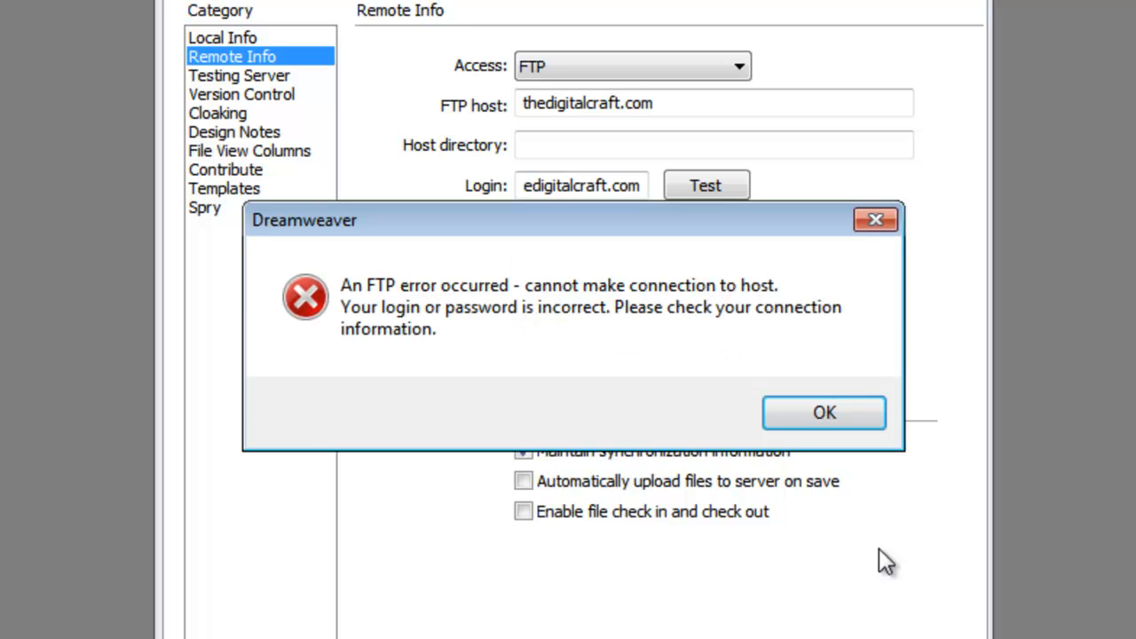
pyautogui.click(826, 417)
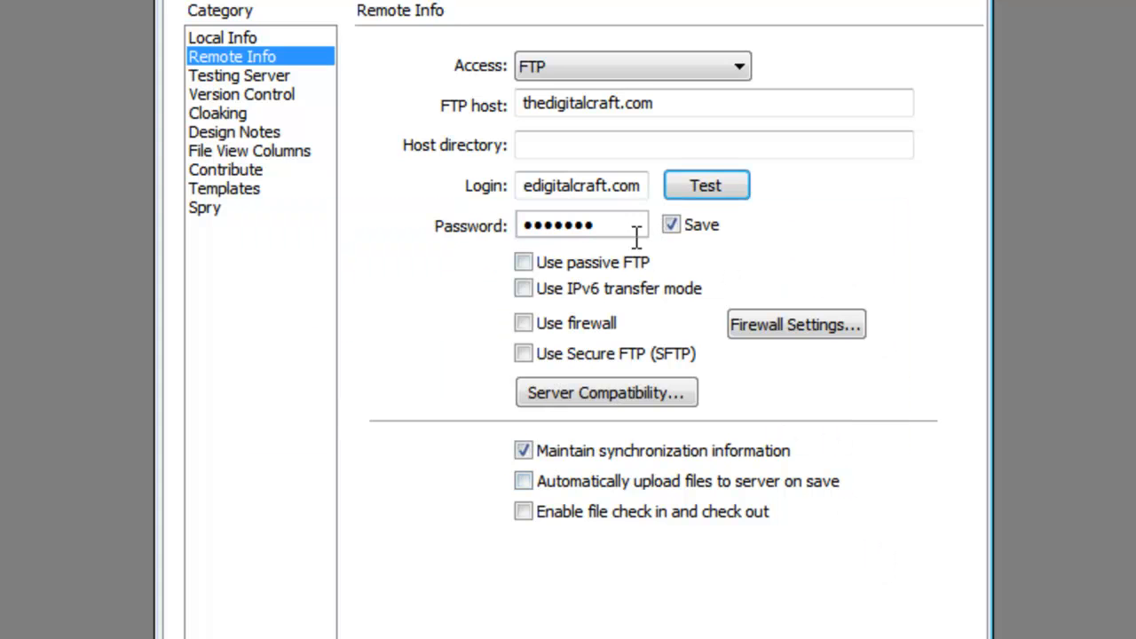
# - Correct the misspelled first part of the FTP login name in the remote connection settings
pyautogui.moveTo(583, 185); pyautogui.dragTo(520, 184)
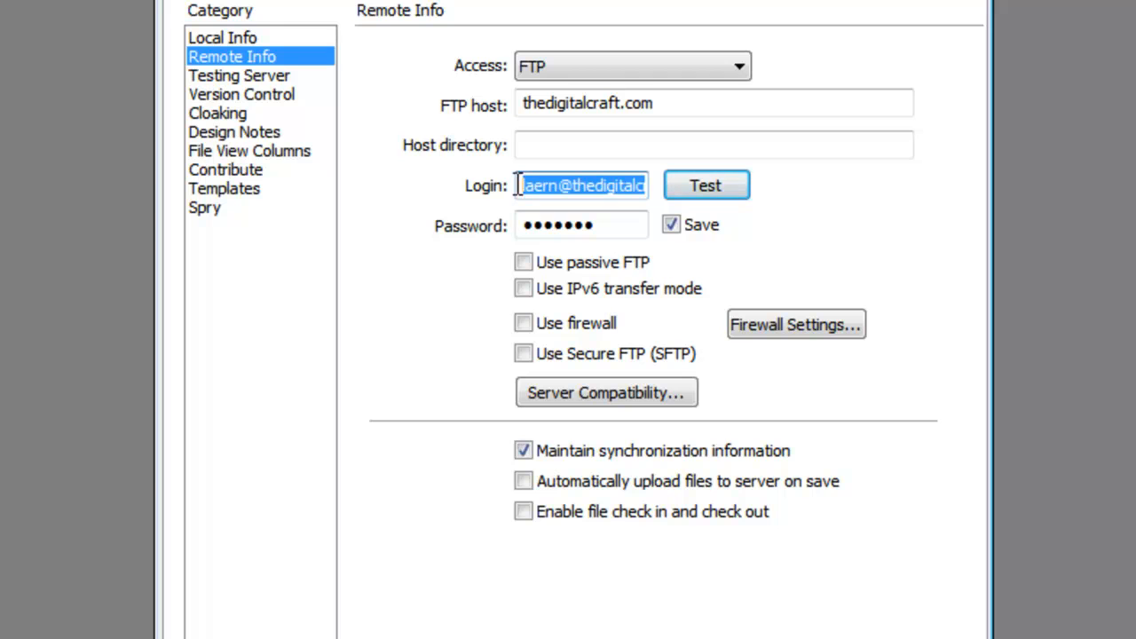
pyautogui.click(536, 187)
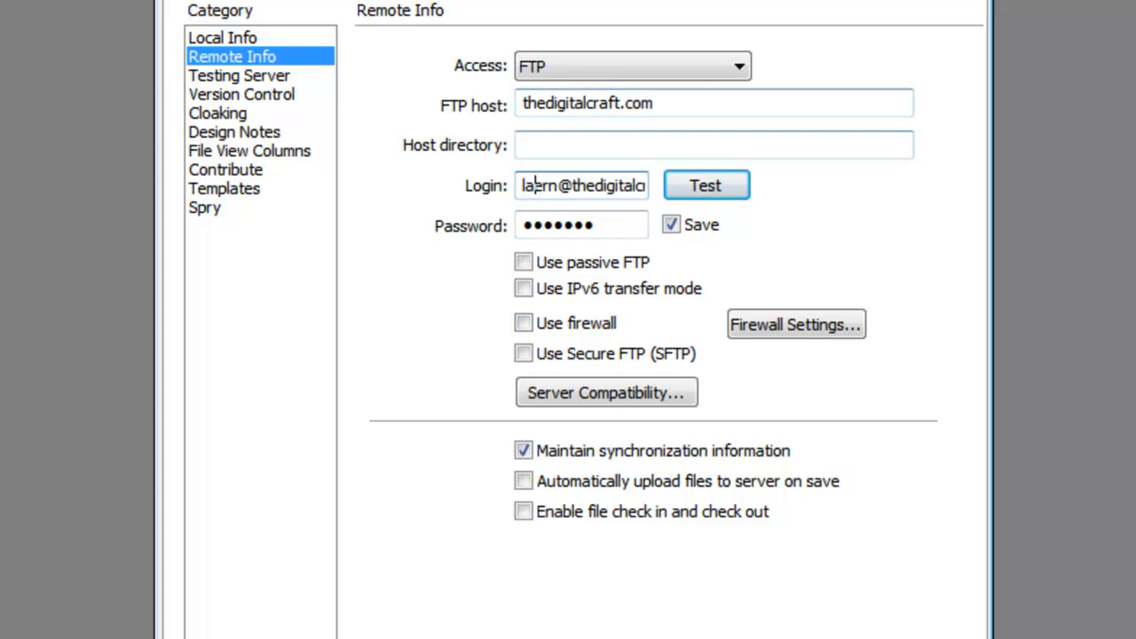
pyautogui.press('BackSpace')
pyautogui.press('Right')
pyautogui.write('s')
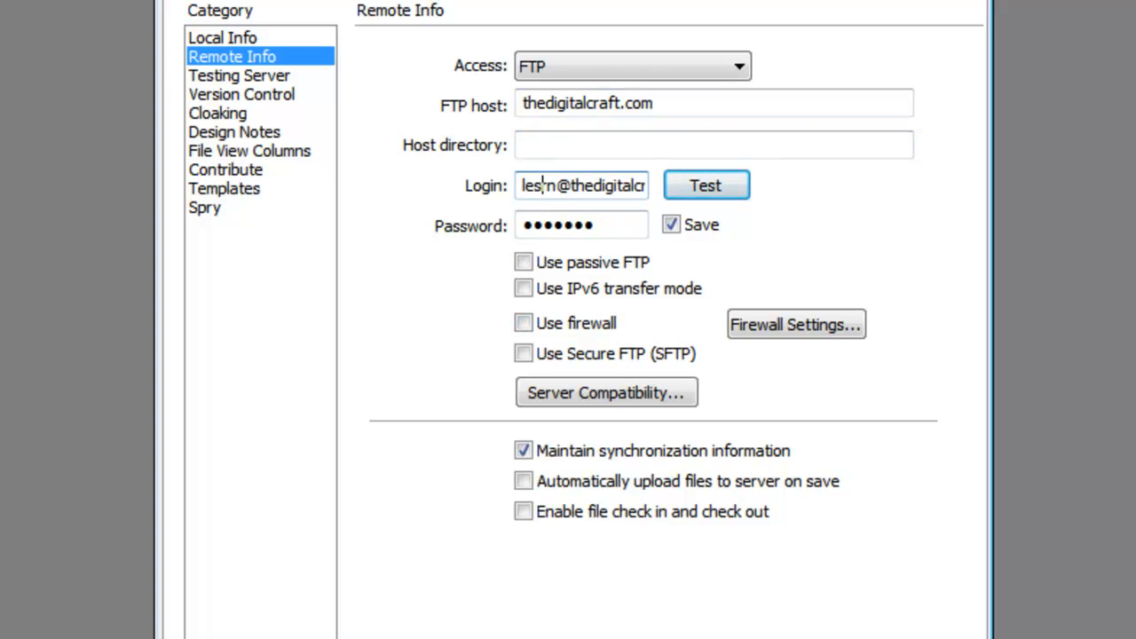
pyautogui.press('BackSpace')
pyautogui.write('a')
# - Test the FTP connection with the corrected login and dismiss the result message
pyautogui.click(821, 146)
pyautogui.click(713, 193)
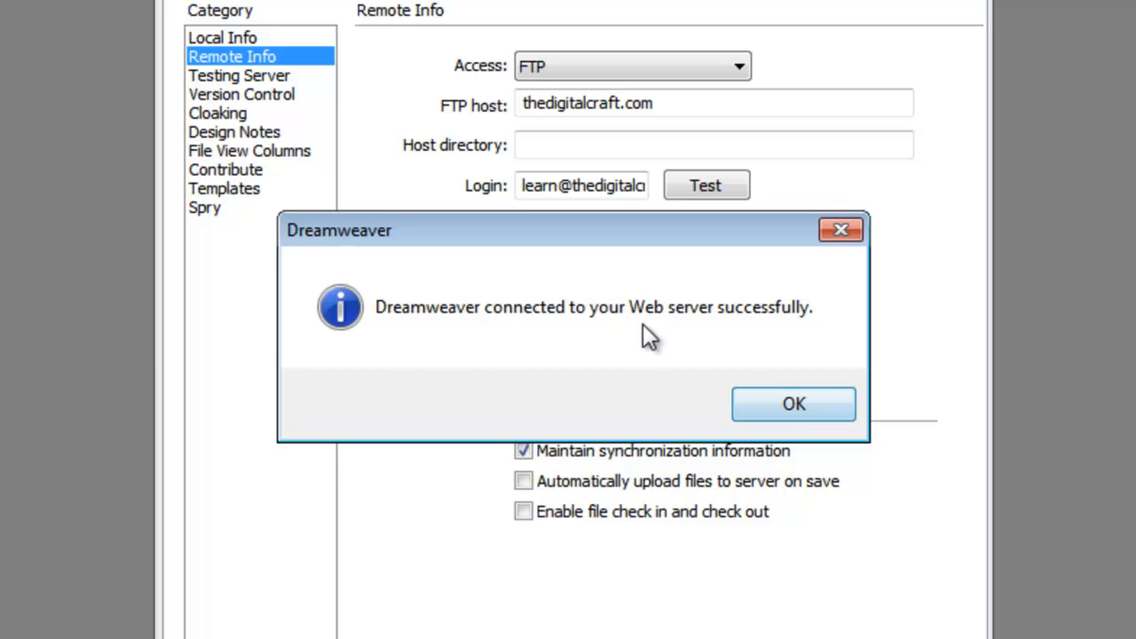
pyautogui.click(792, 405)
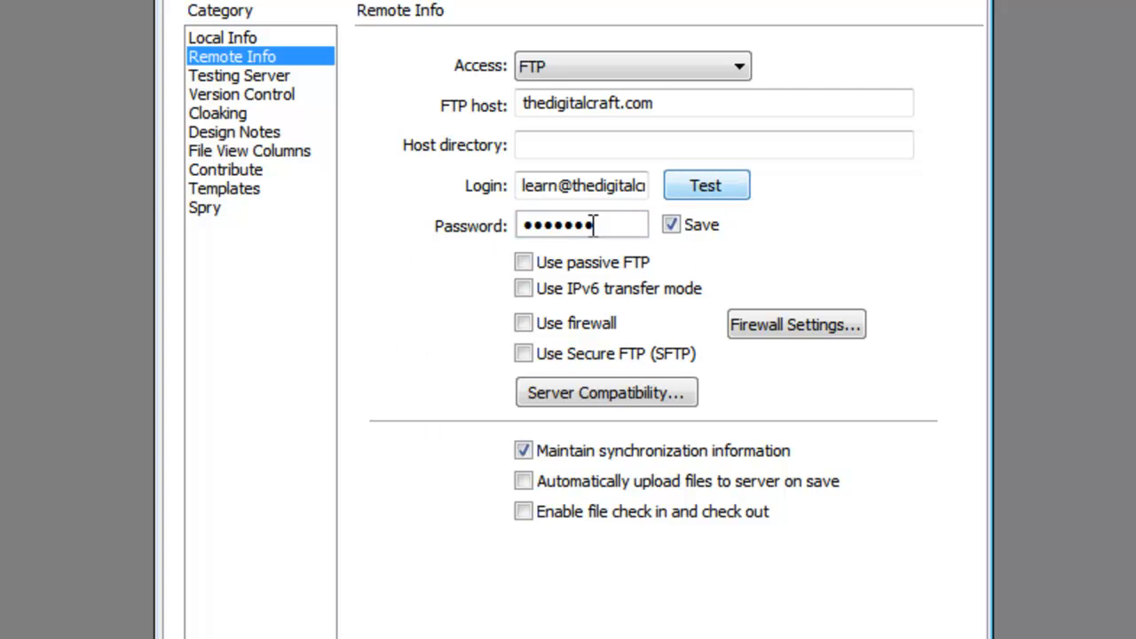
# - Try the passive FTP option and turn it off again
pyautogui.click(523, 263)
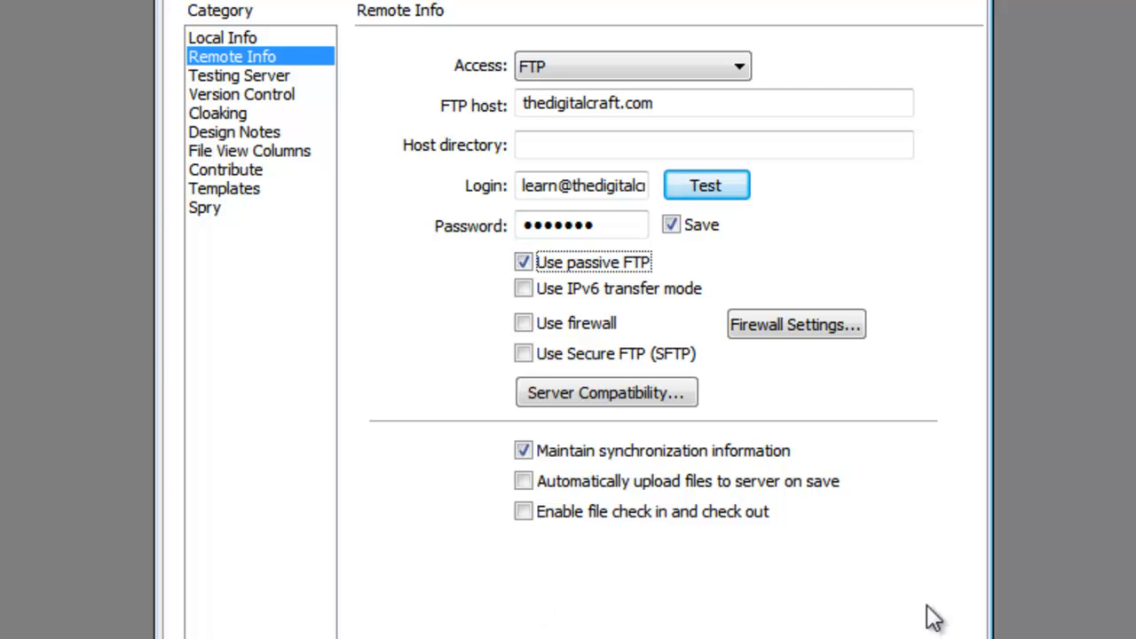
pyautogui.click(551, 261)
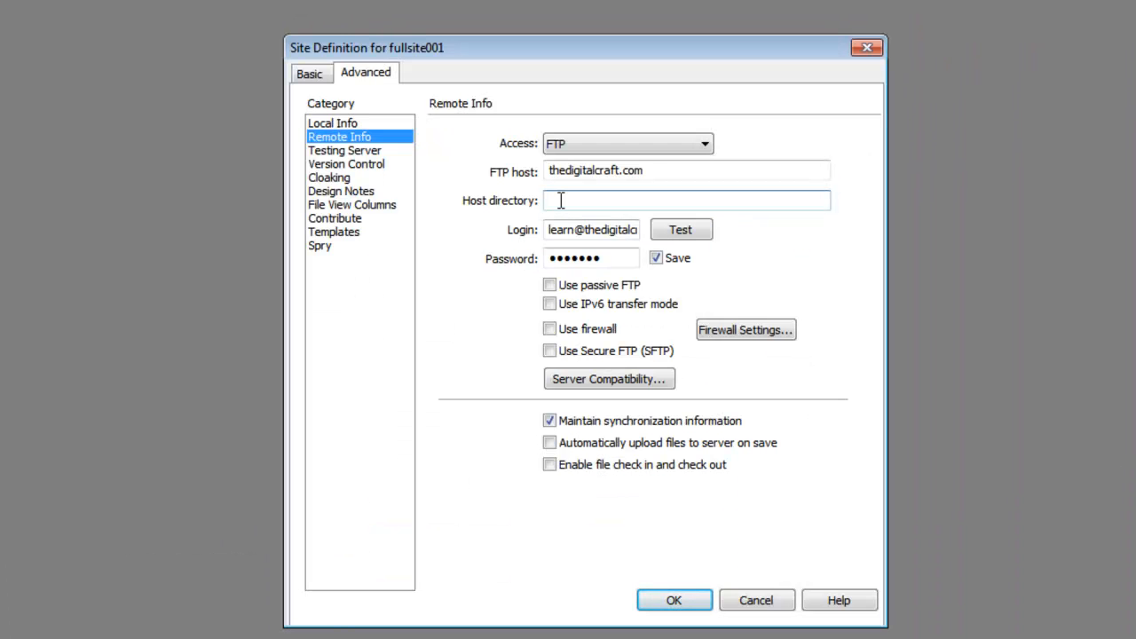
# - Set the host directory to fullsite001/, test the connection with it and accept the site definition
pyautogui.write('fullsite001/')
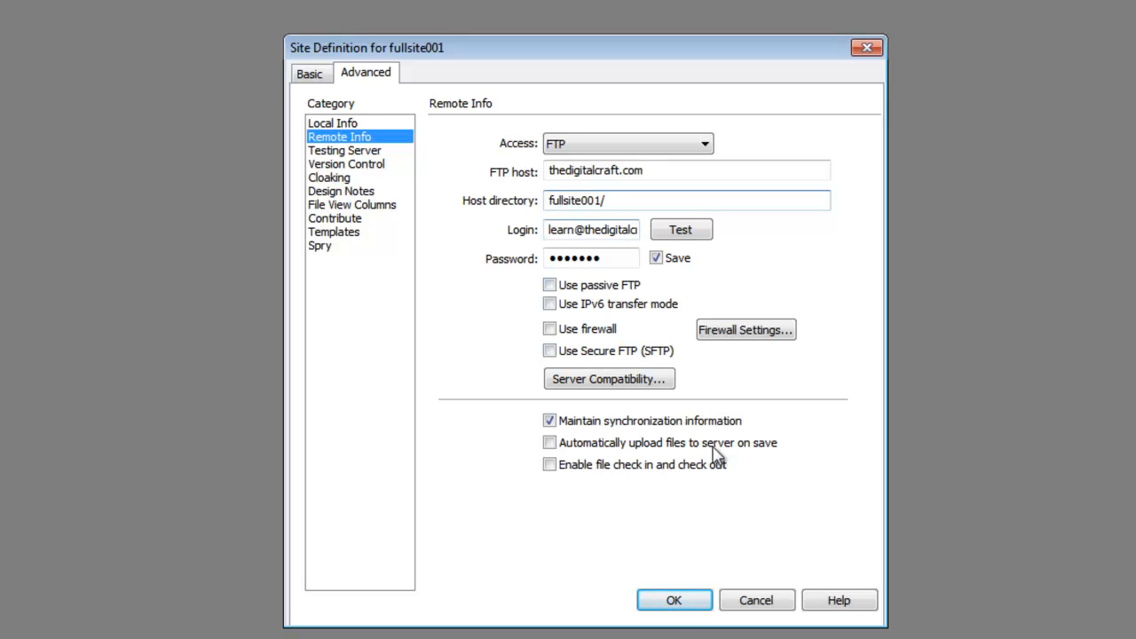
pyautogui.click(683, 233)
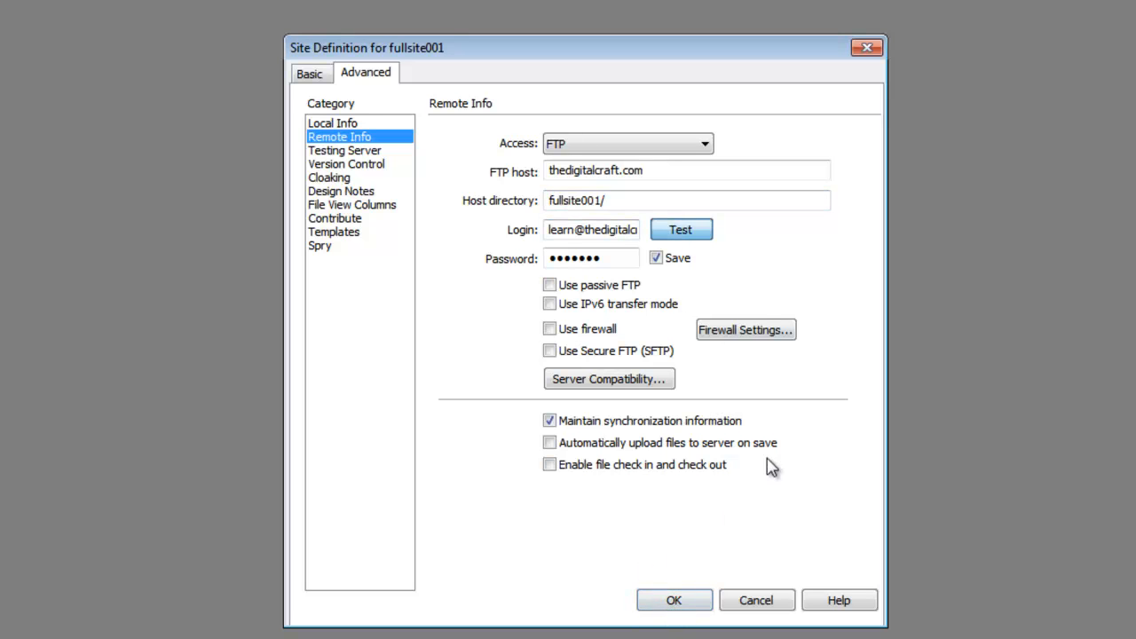
pyautogui.click(741, 392)
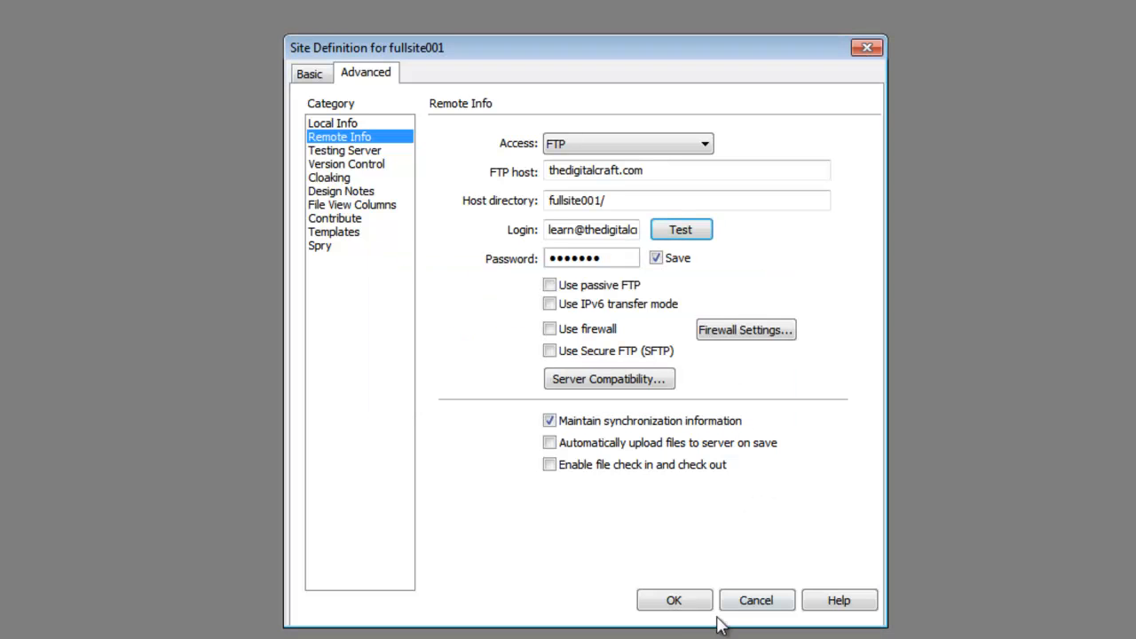
pyautogui.click(678, 602)
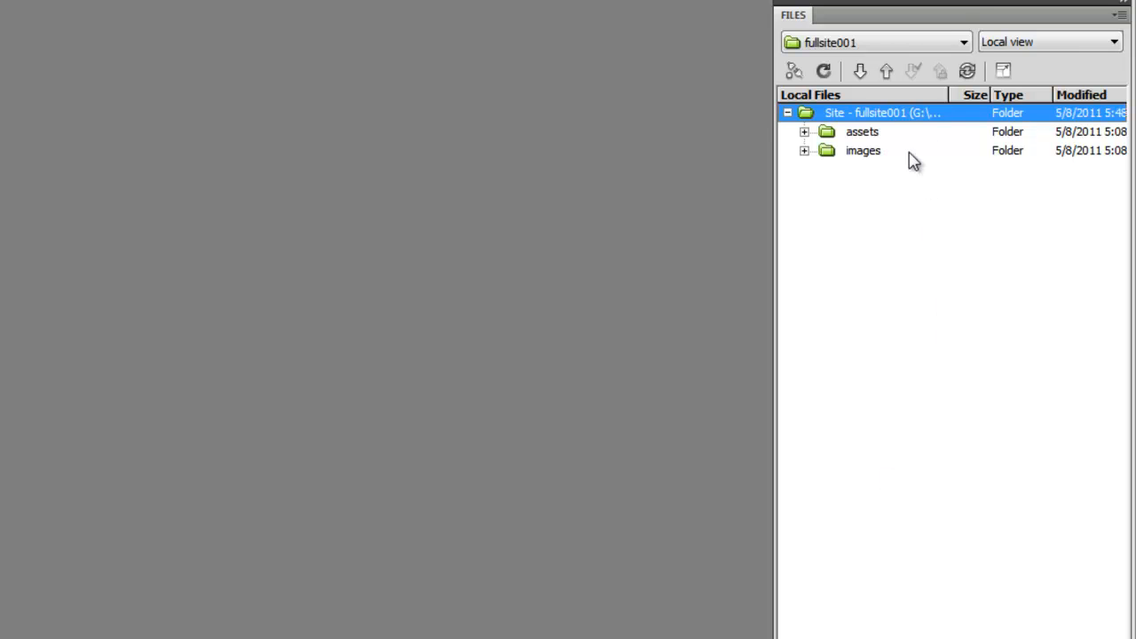
# - Expand the site files to show remote and local side by side, and connect to the remote server, selecting its cgi-bin folder
pyautogui.click(1008, 75)
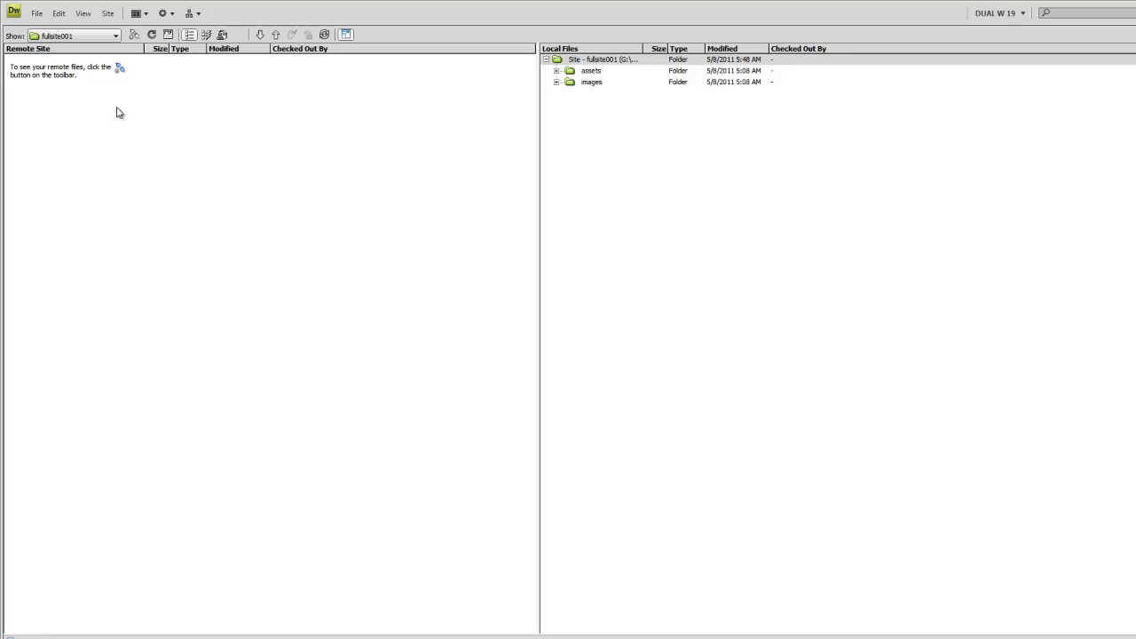
pyautogui.click(135, 37)
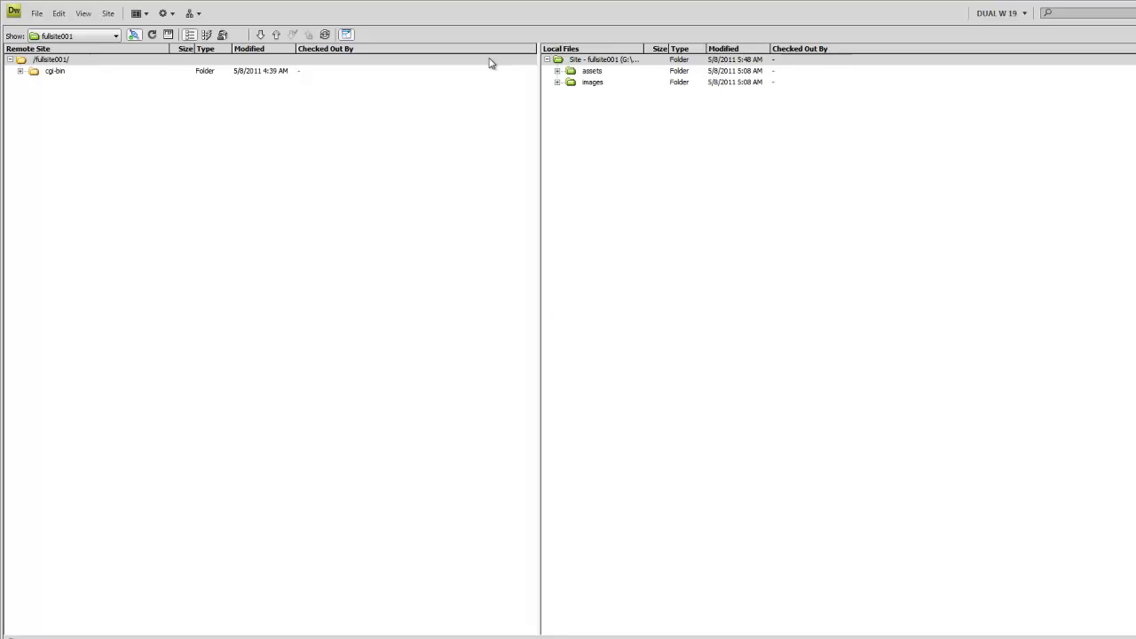
pyautogui.click(54, 71)
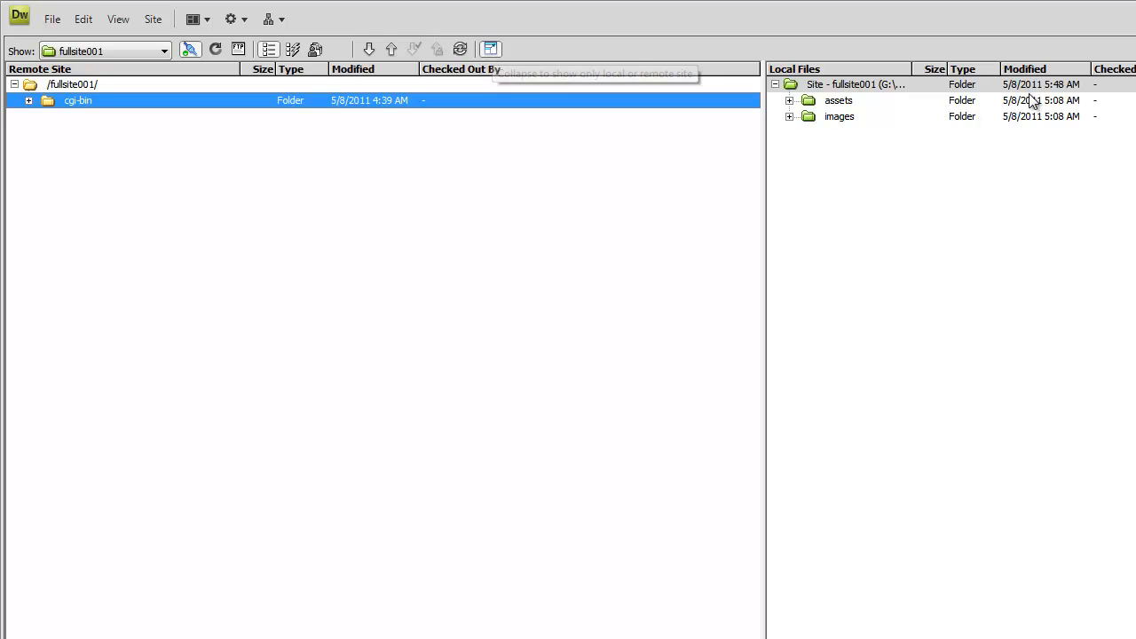
# - Collapse the expanded file display and switch it from the local to the remote view
pyautogui.click(494, 49)
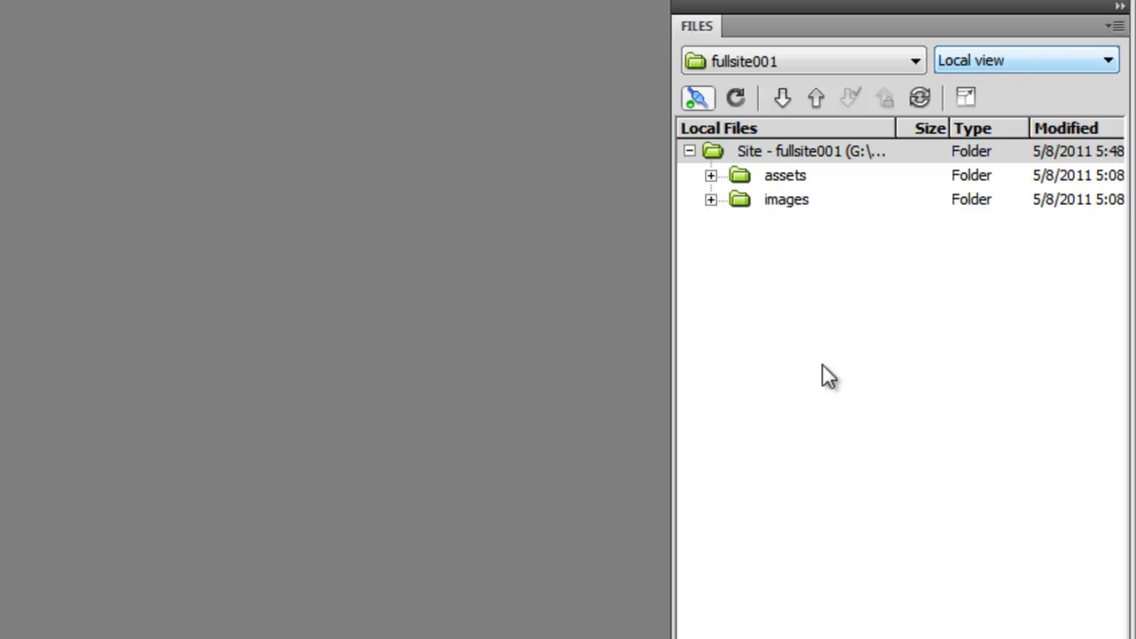
pyautogui.click(1025, 62)
pyautogui.click(1025, 103)
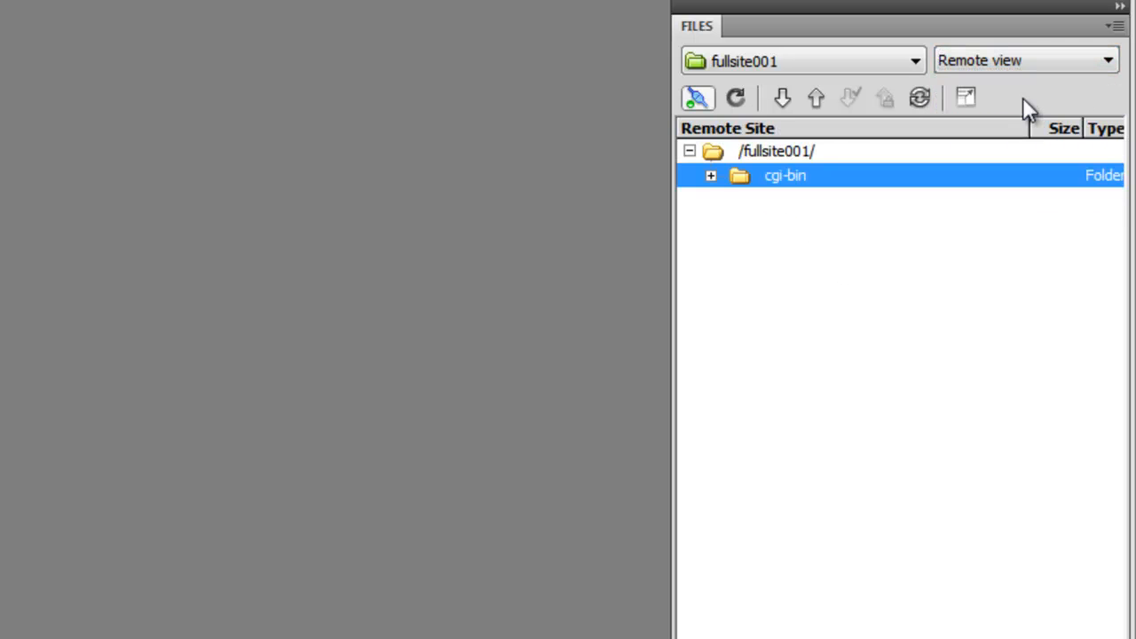